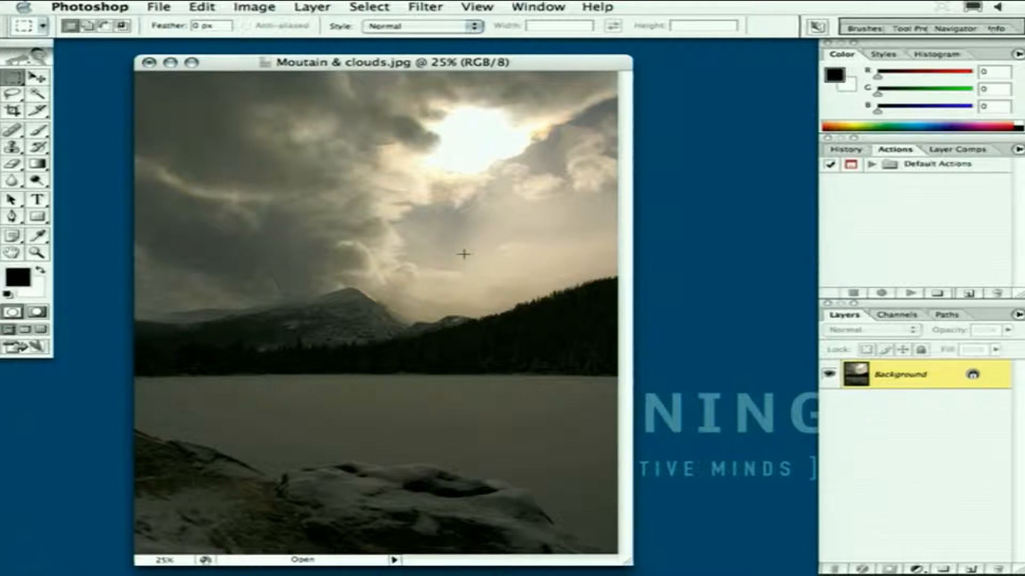
Step: Switch the mountain photo to full-screen view with the menu bar and reposition it in the window
key("f")
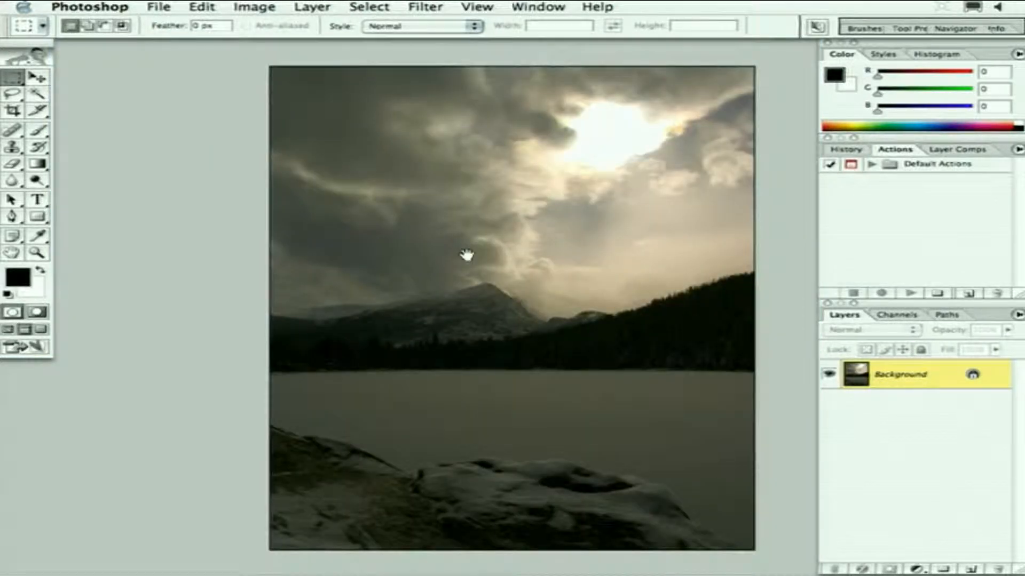
left_click_drag(466, 255, 286, 236)
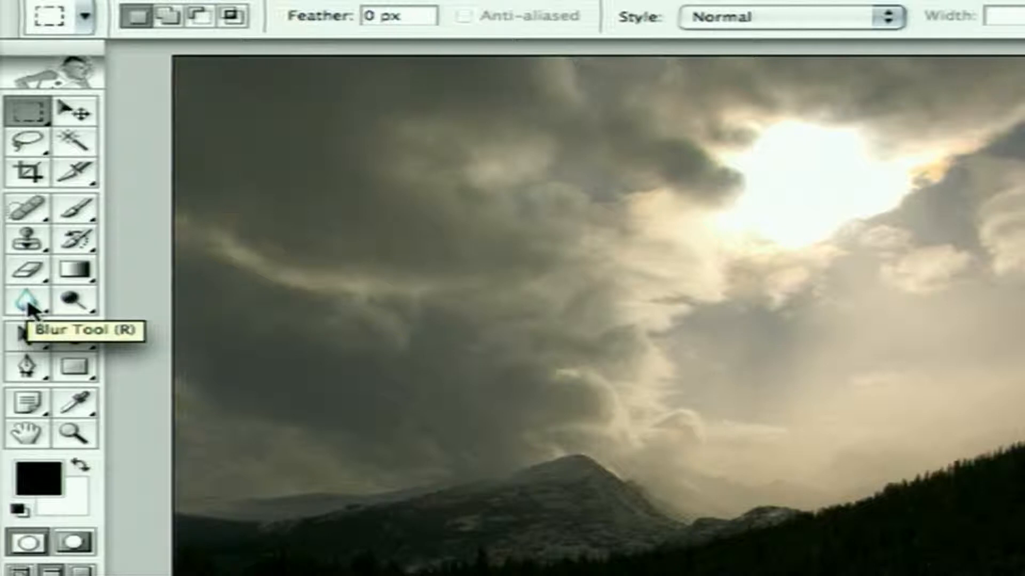
left_click(60, 314)
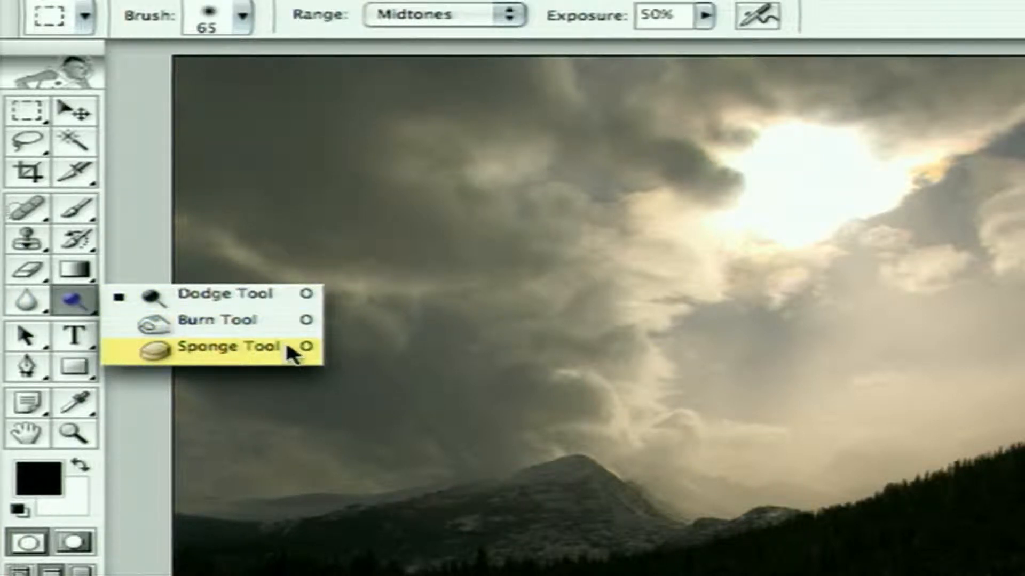
left_click(31, 302)
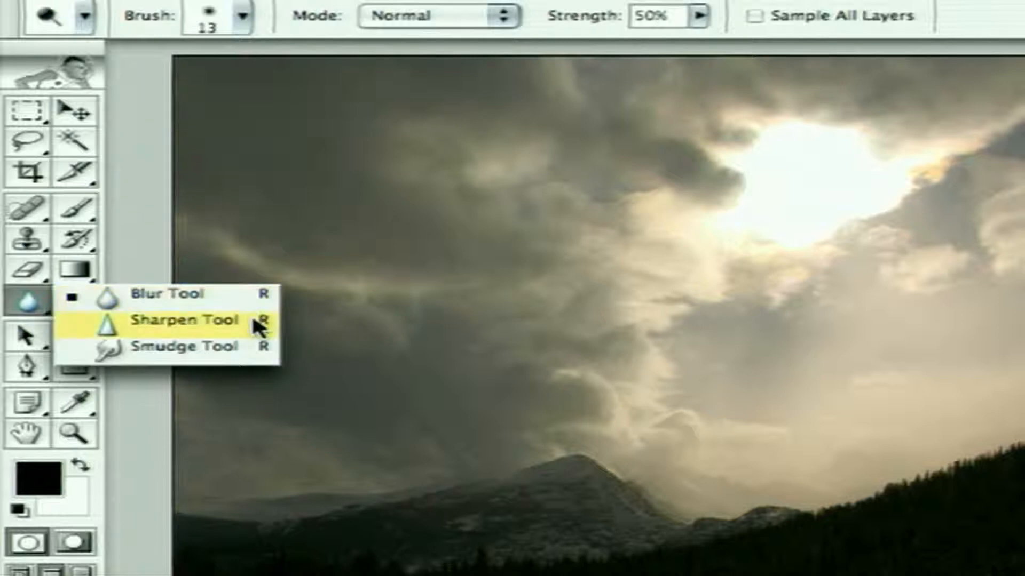
left_click(33, 301)
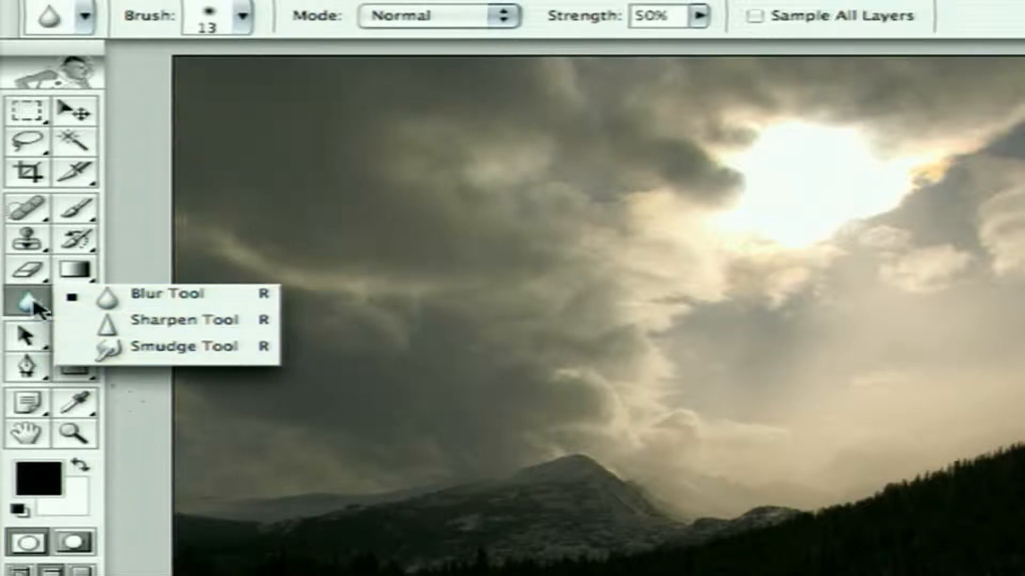
left_click(33, 302)
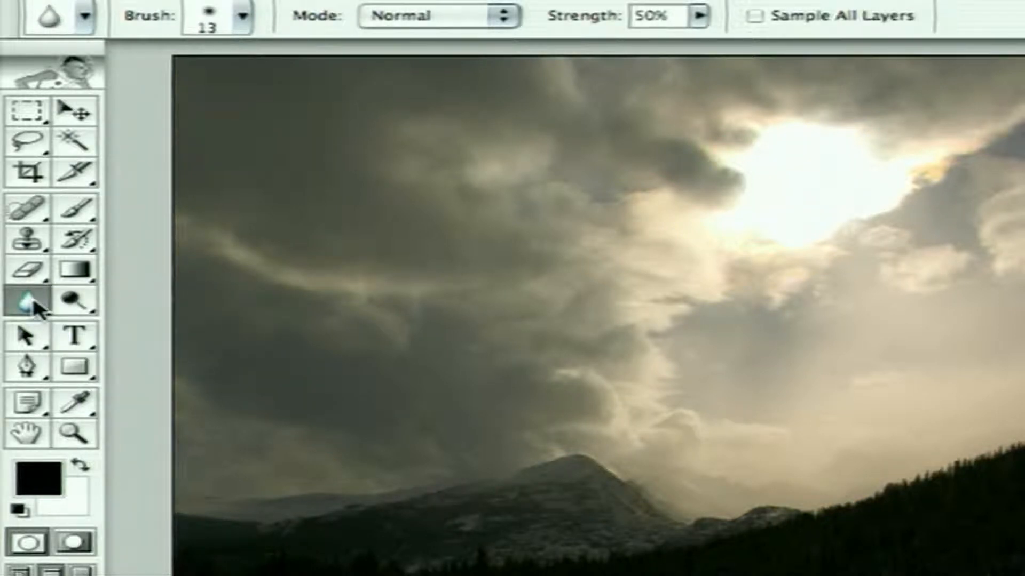
Step: Lighten streaks in the dark clouds and around the mountain peak with the Dodge tool, using a 65 px brush, Midtones range and 50% exposure
left_click(65, 311)
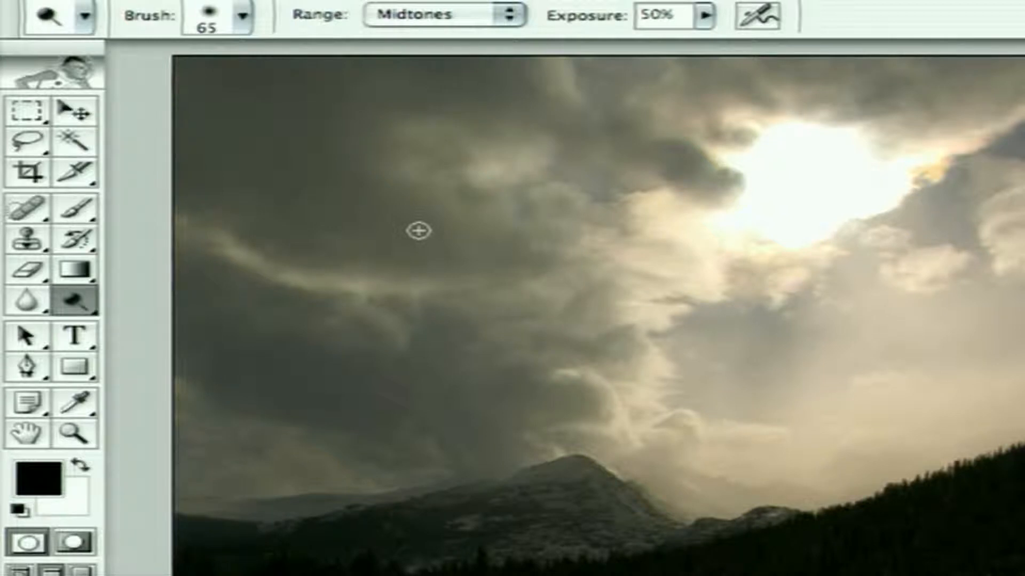
left_click_drag(419, 232, 481, 347)
mouse_move(366, 222)
left_mouse_down()
mouse_move(452, 359)
mouse_move(333, 249)
mouse_move(437, 385)
left_mouse_up()
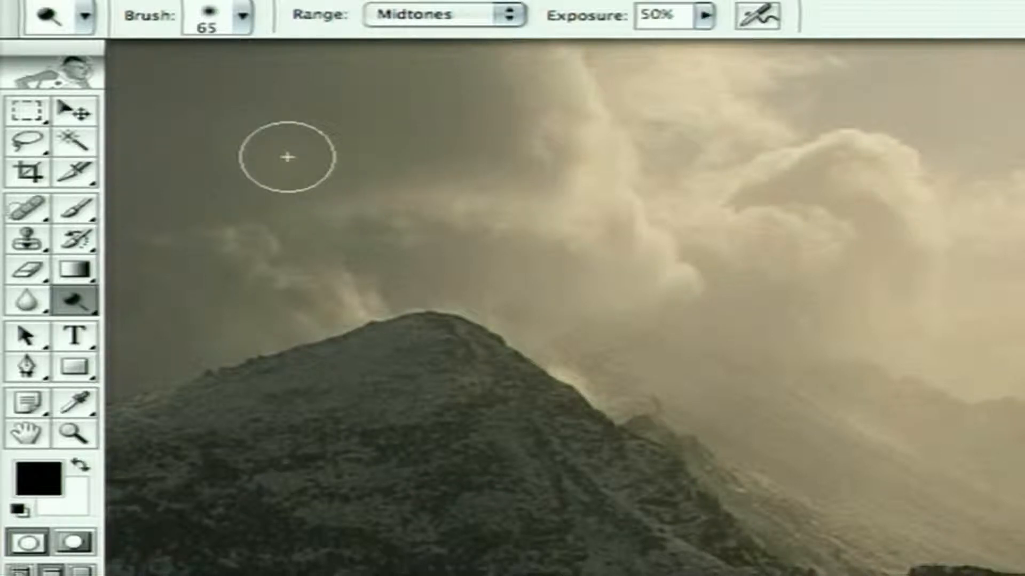
mouse_move(226, 126)
left_mouse_down()
mouse_move(269, 153)
mouse_move(459, 350)
mouse_move(219, 197)
mouse_move(399, 386)
mouse_move(201, 270)
left_mouse_up()
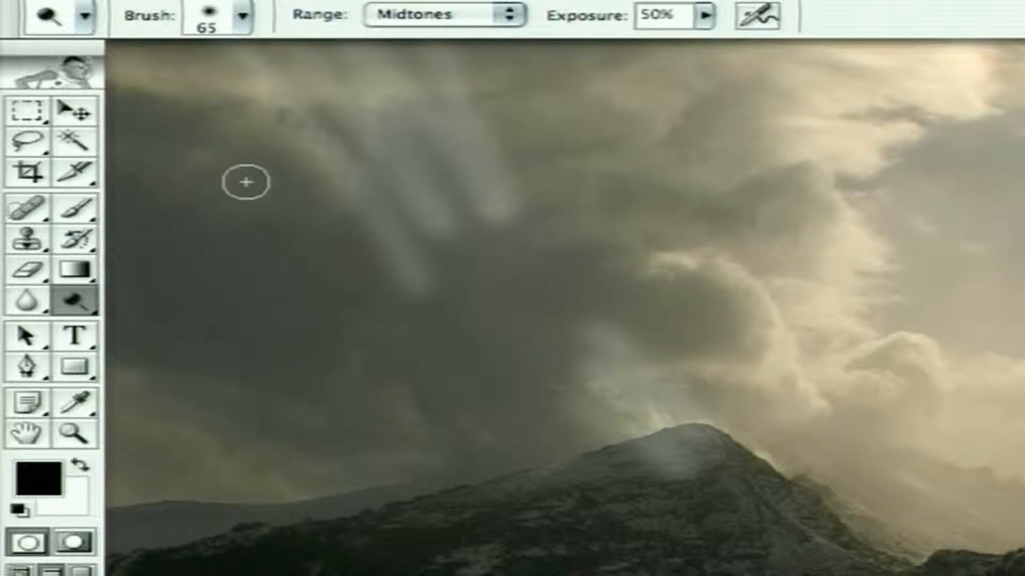
Step: Enlarge the Dodge tool's brush preset list and browse the available brush tips
left_click(226, 35)
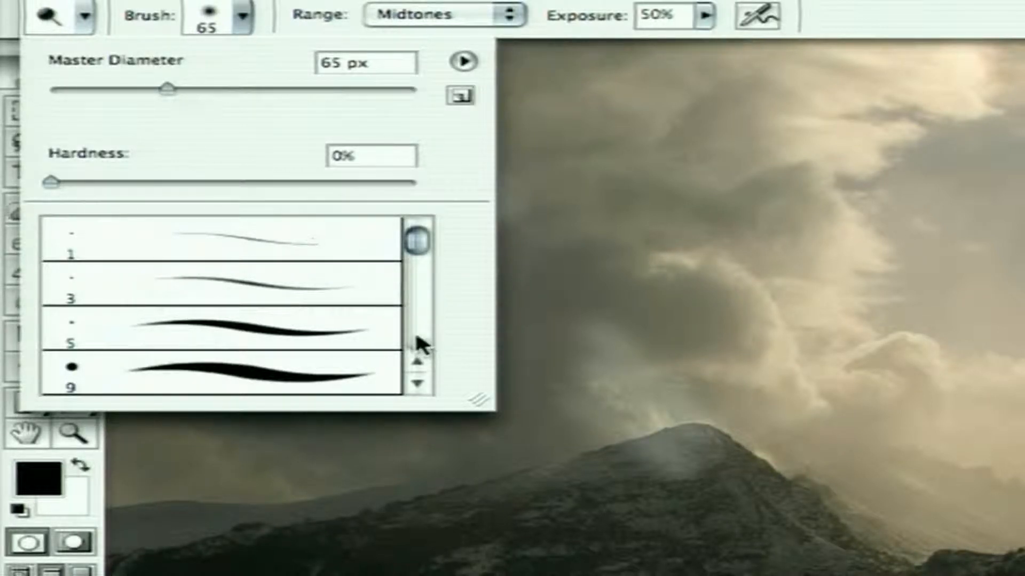
scroll(416, 337, "down", 6)
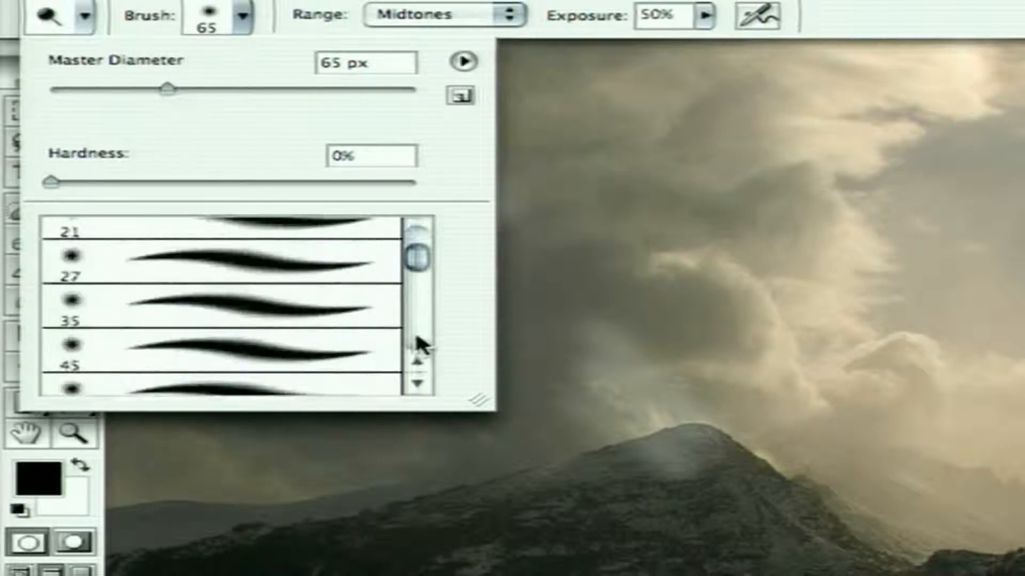
mouse_move(485, 411)
left_mouse_down()
mouse_move(496, 549)
mouse_move(510, 575)
mouse_move(486, 566)
left_mouse_up()
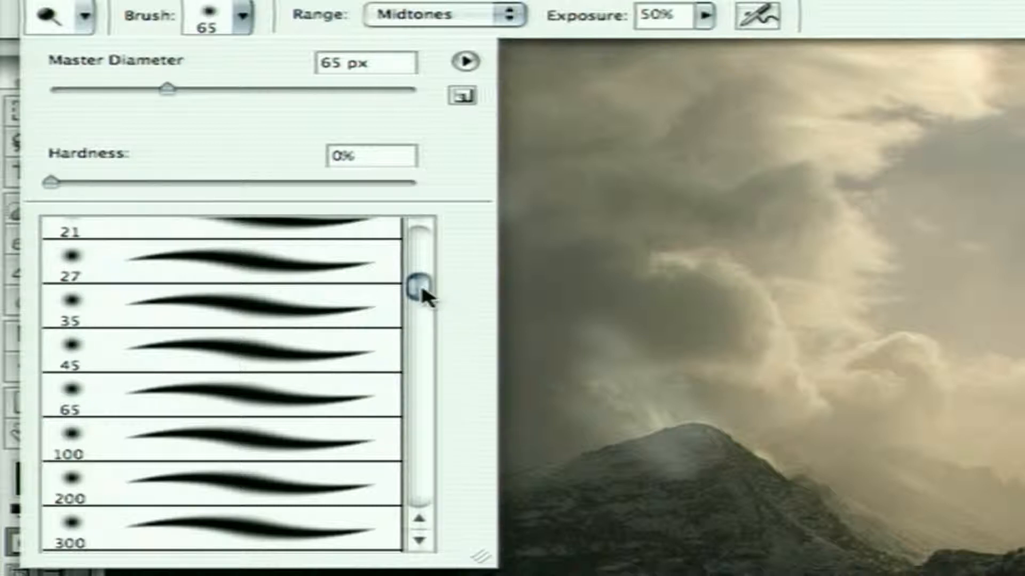
mouse_move(427, 296)
left_mouse_down()
mouse_move(437, 457)
mouse_move(435, 444)
left_mouse_up()
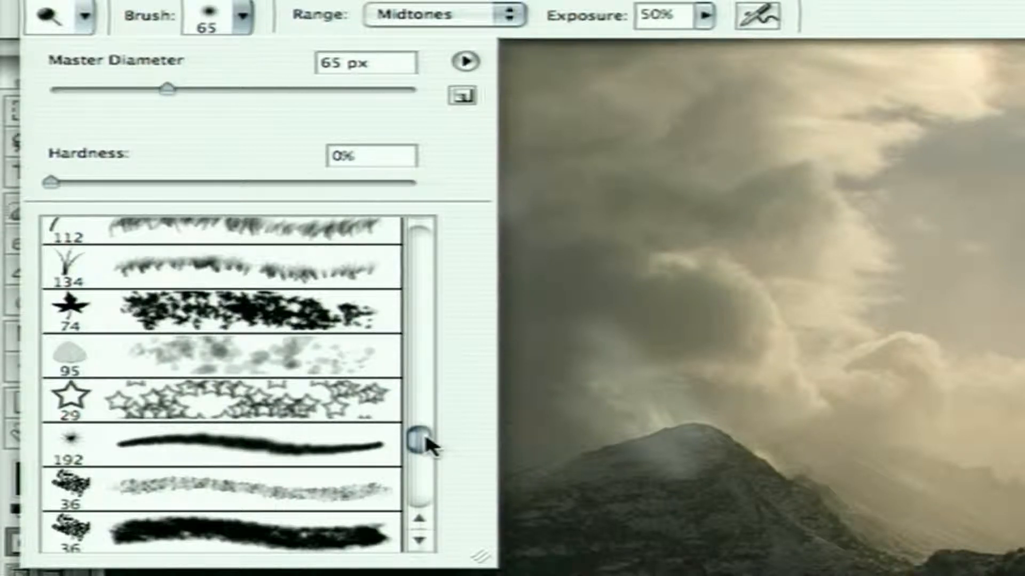
left_click_drag(425, 438, 405, 279)
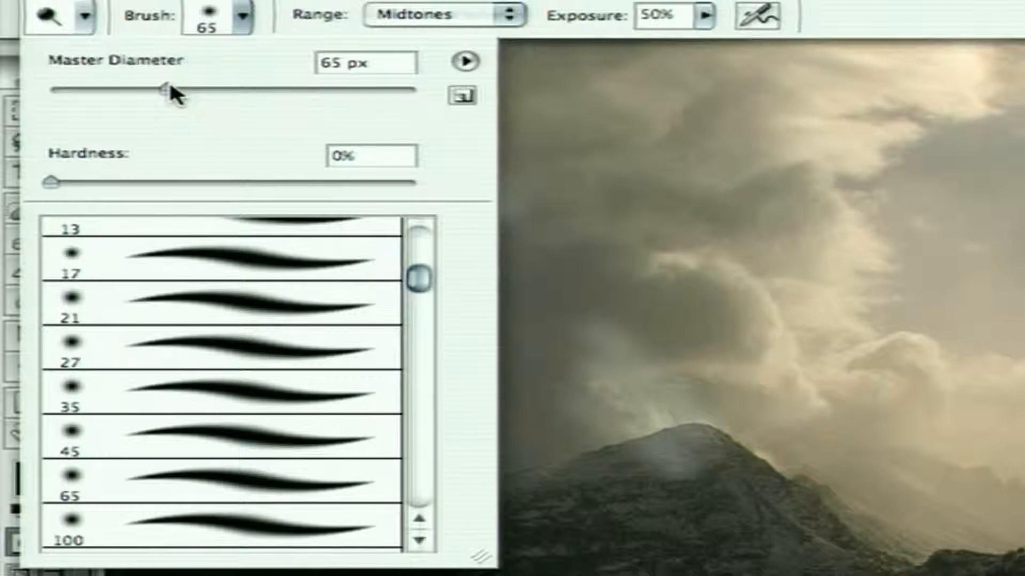
Step: Set the Dodge brush to 246 px diameter and 0% hardness, and lighten broad areas of the clouds above the mountain
left_click_drag(170, 86, 427, 92)
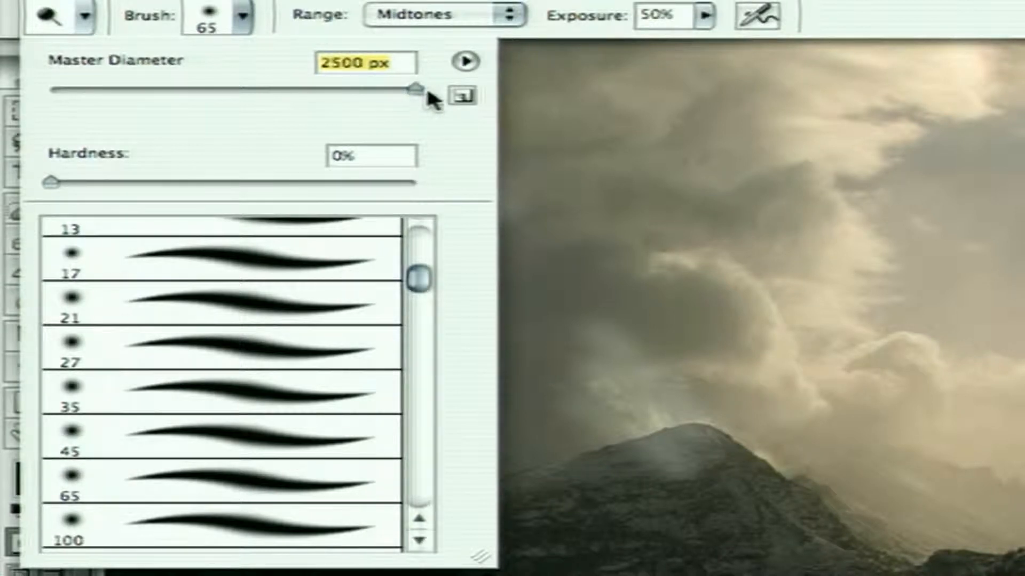
mouse_move(427, 96)
left_mouse_down()
mouse_move(174, 103)
mouse_move(254, 104)
left_mouse_up()
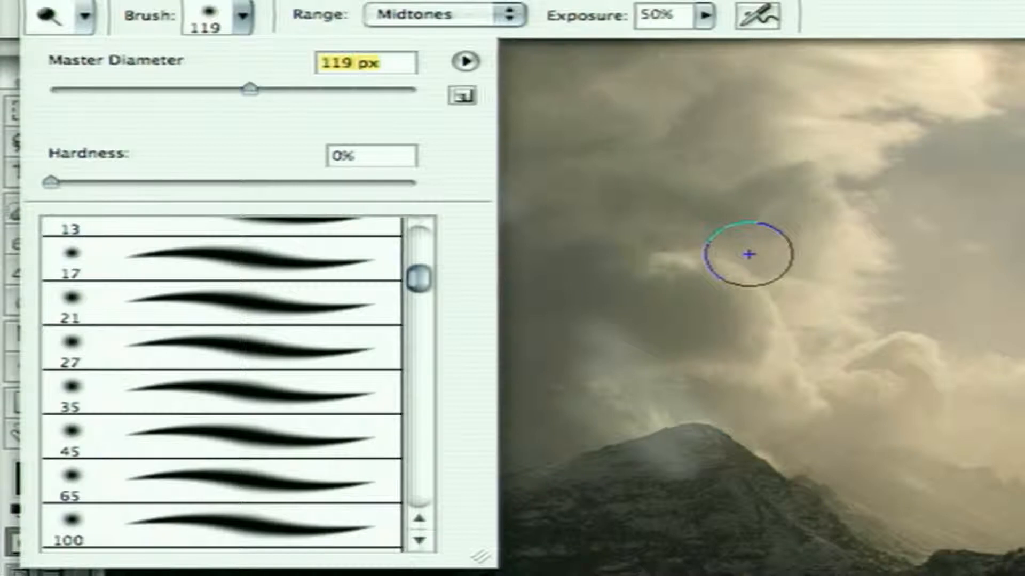
left_click_drag(250, 95, 334, 94)
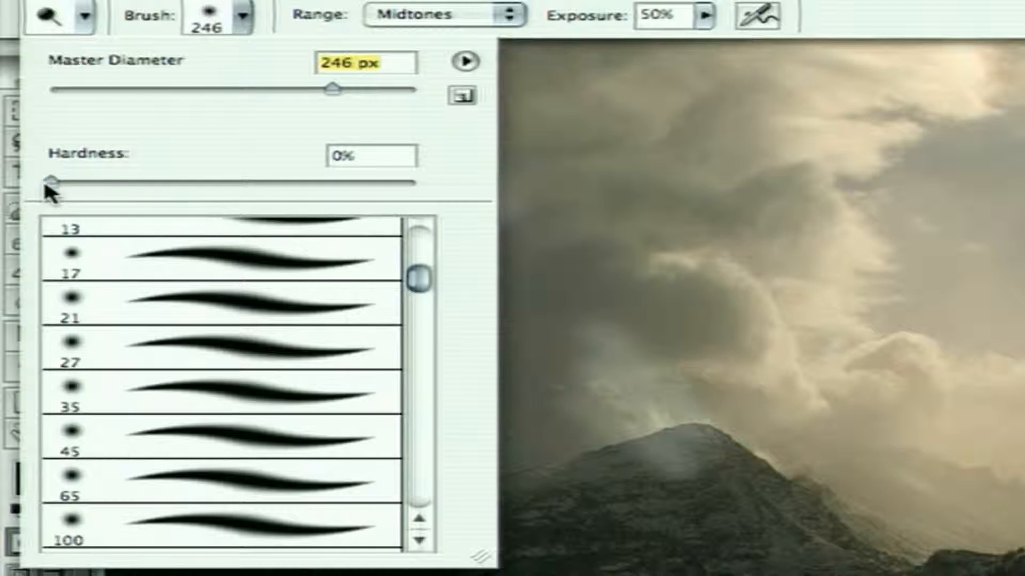
left_click_drag(46, 185, 424, 188)
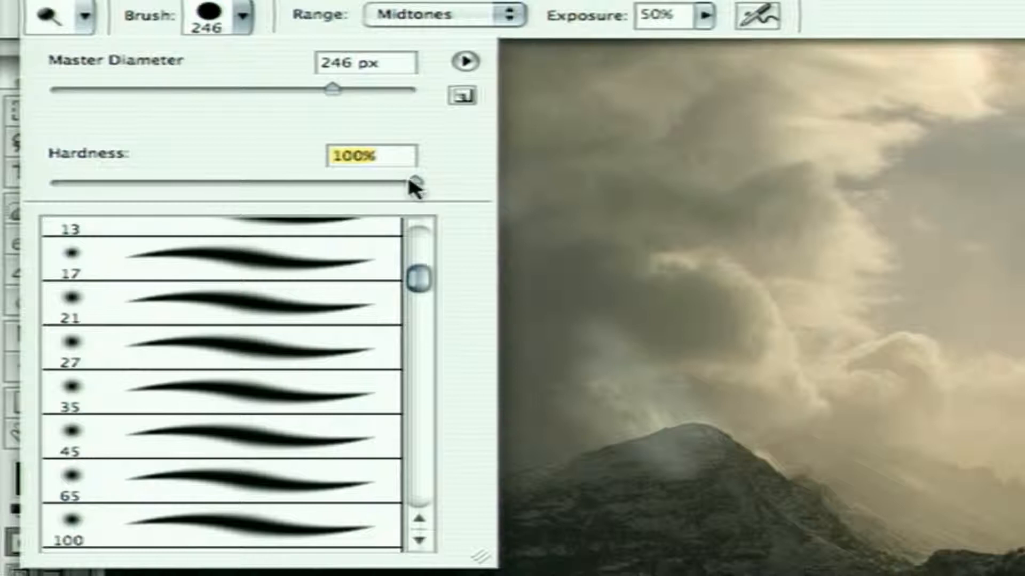
left_click_drag(415, 184, 32, 190)
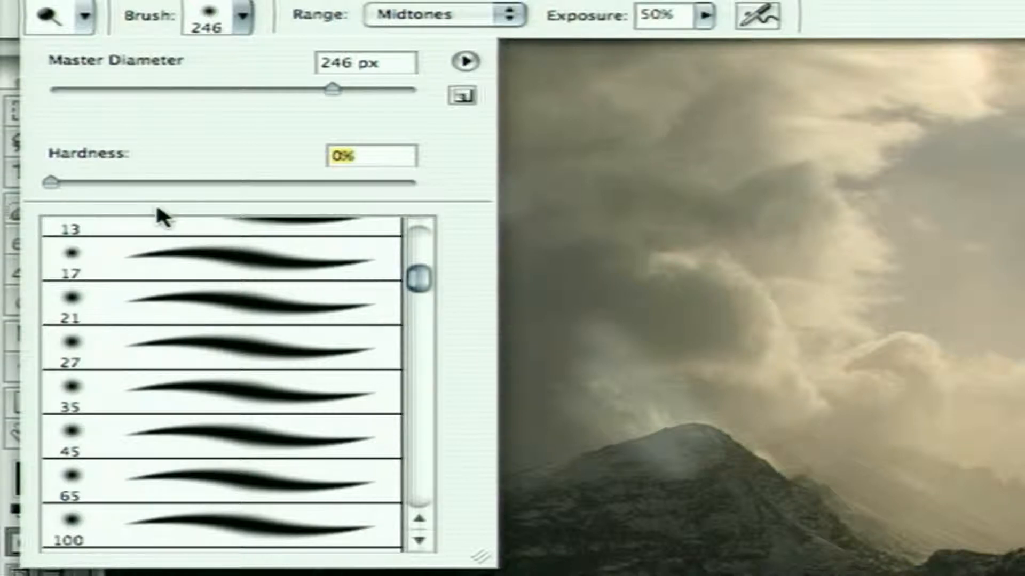
left_click(657, 185)
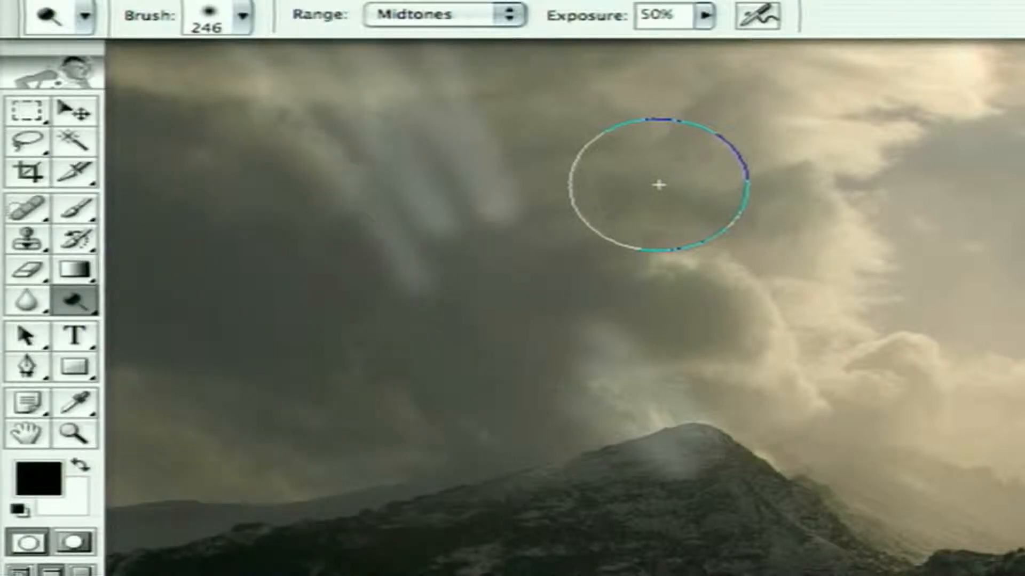
mouse_move(740, 179)
left_mouse_down()
mouse_move(532, 262)
mouse_move(411, 465)
mouse_move(400, 257)
mouse_move(619, 115)
mouse_move(709, 97)
mouse_move(441, 183)
mouse_move(237, 340)
mouse_move(235, 432)
mouse_move(234, 419)
mouse_move(422, 240)
mouse_move(699, 217)
mouse_move(771, 236)
mouse_move(576, 318)
mouse_move(543, 388)
mouse_move(554, 447)
mouse_move(558, 420)
mouse_move(640, 323)
mouse_move(682, 323)
left_mouse_up()
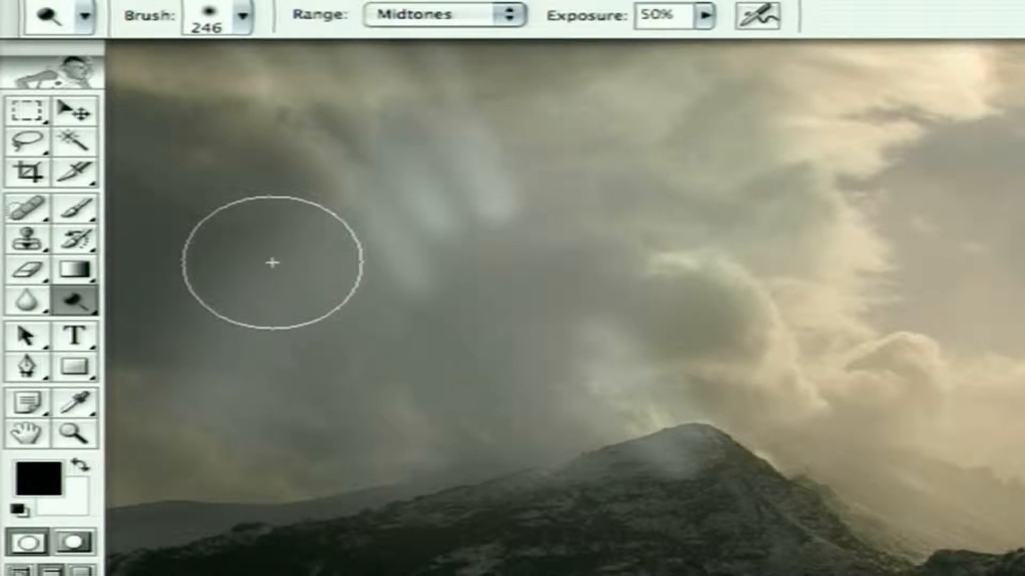
Step: Darken streaks across the lightened clouds with the Burn tool, using a 65 px brush, Midtones range and 50% exposure
left_click(76, 318)
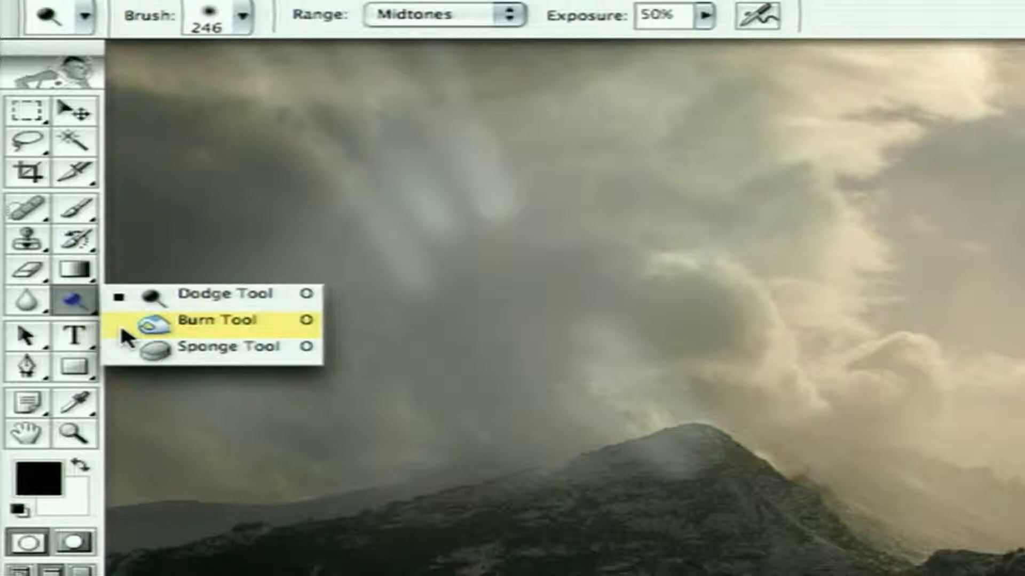
left_click(228, 240)
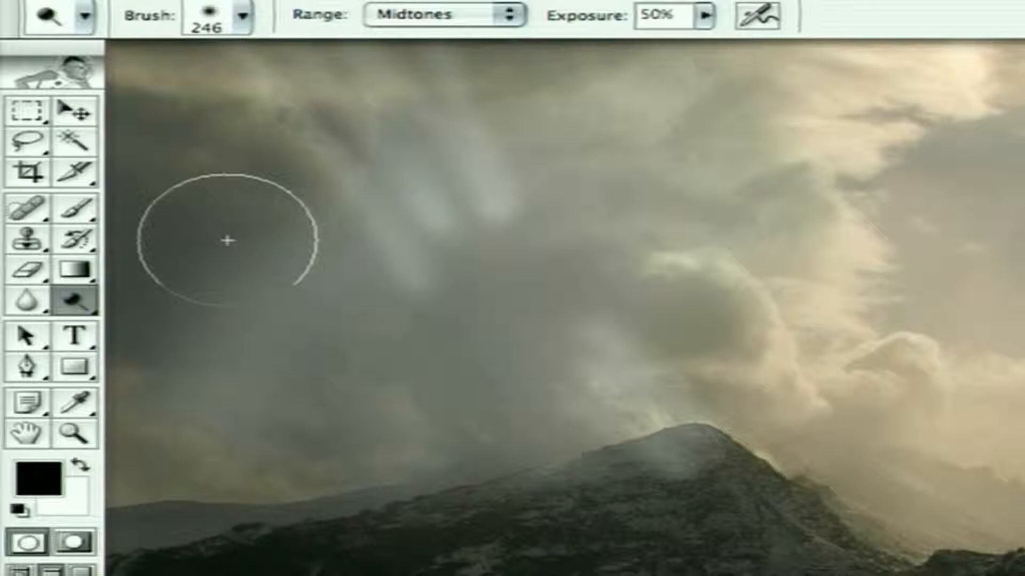
key("shift+o")
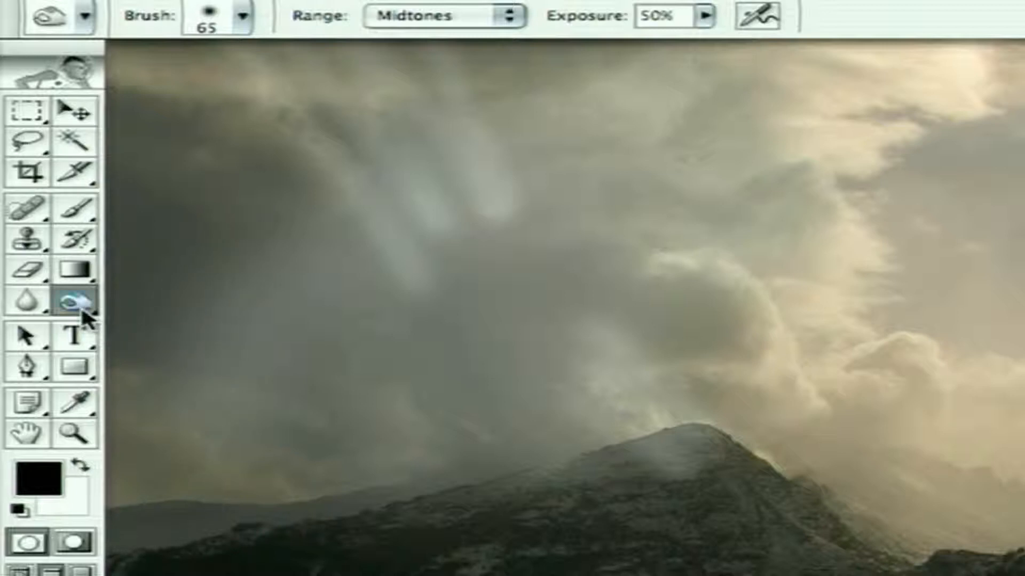
key("shift+o")
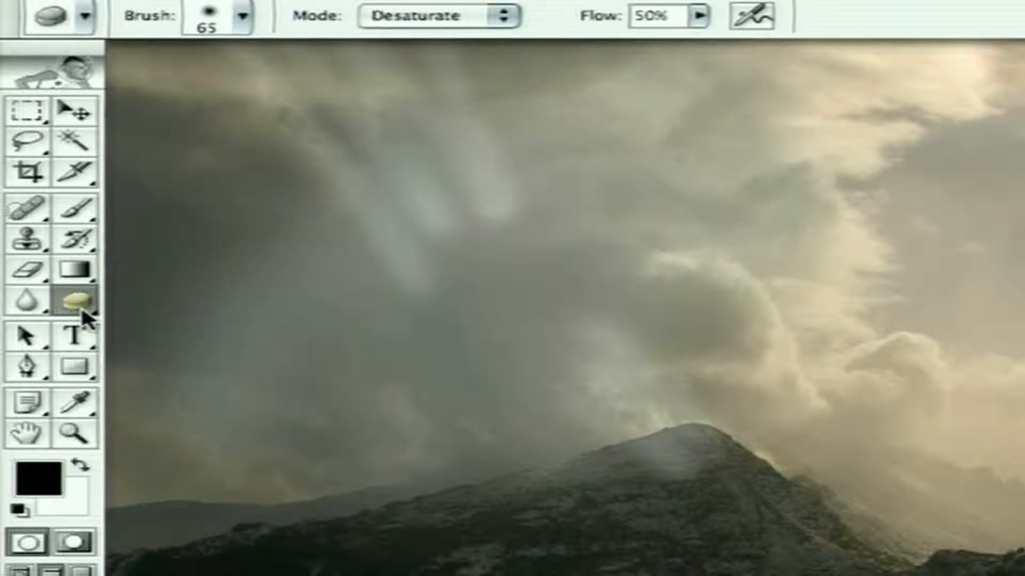
key("shift+o")
key("shift+o")
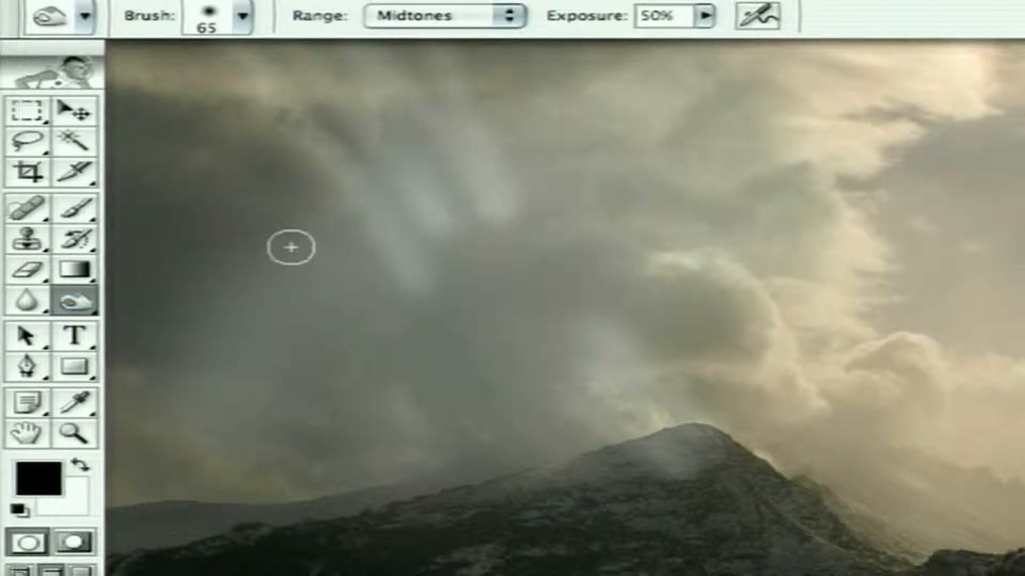
mouse_move(225, 254)
left_mouse_down()
mouse_move(435, 189)
mouse_move(629, 186)
mouse_move(396, 223)
mouse_move(325, 280)
mouse_move(452, 227)
mouse_move(668, 220)
mouse_move(363, 287)
mouse_move(293, 352)
mouse_move(347, 304)
mouse_move(605, 271)
mouse_move(721, 288)
mouse_move(330, 394)
left_mouse_up()
mouse_move(340, 386)
left_mouse_down()
mouse_move(515, 362)
mouse_move(654, 366)
left_mouse_up()
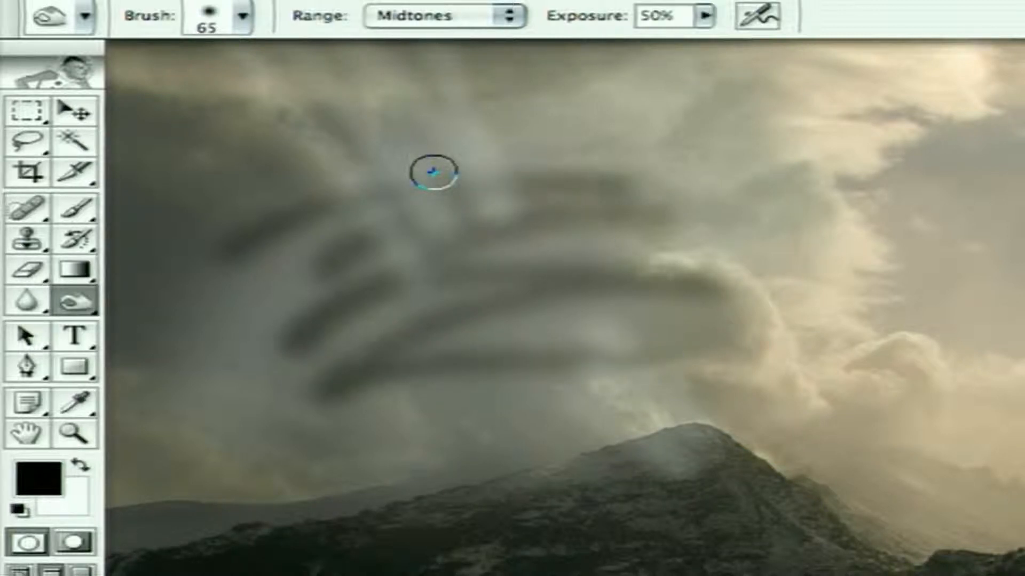
Step: Increase the Burn tool's brush diameter to 400 px
left_click(212, 18)
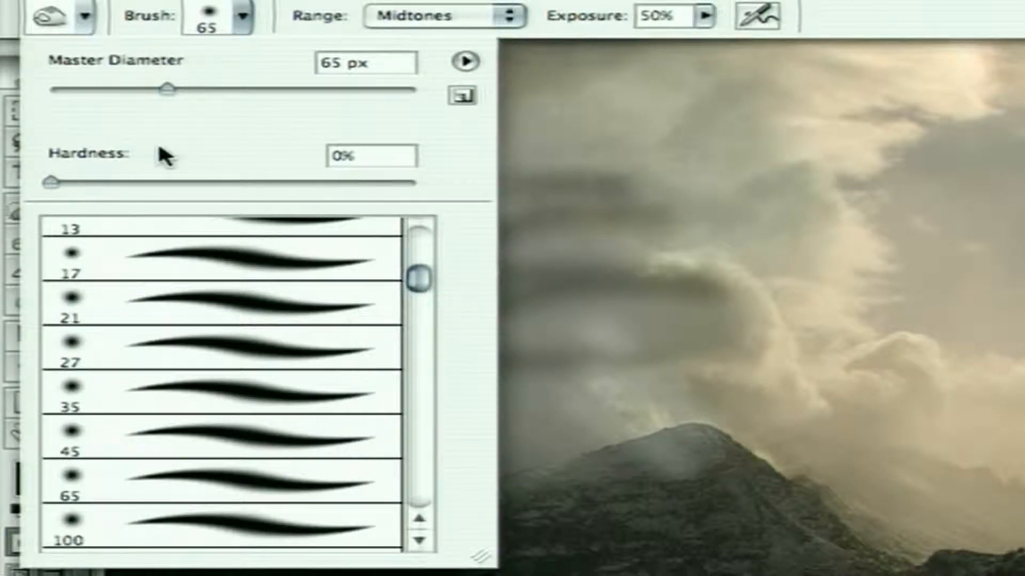
key("Escape")
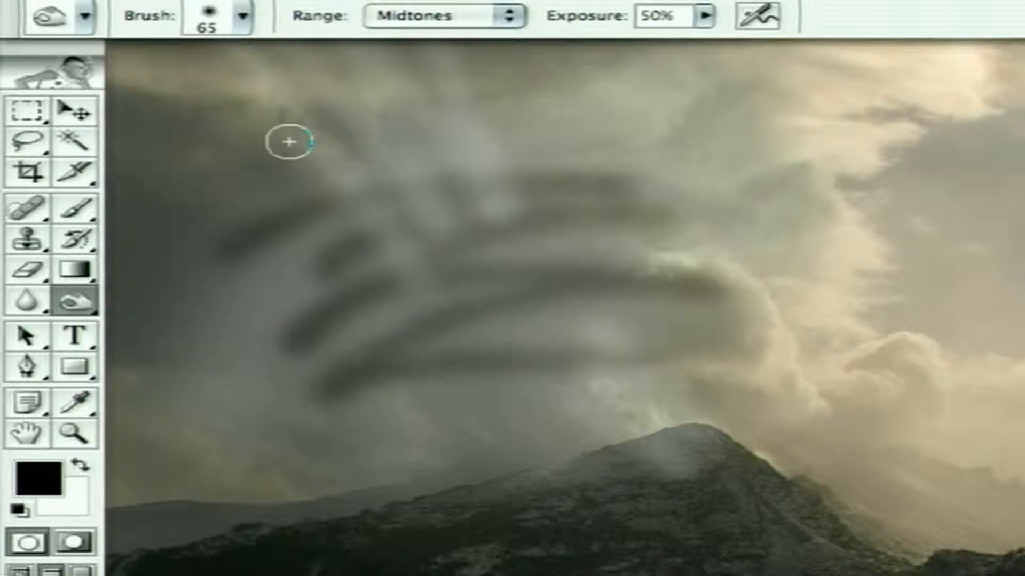
key("bracketright")
key("bracketright")
key("bracketright")
key("bracketright")
key("bracketright")
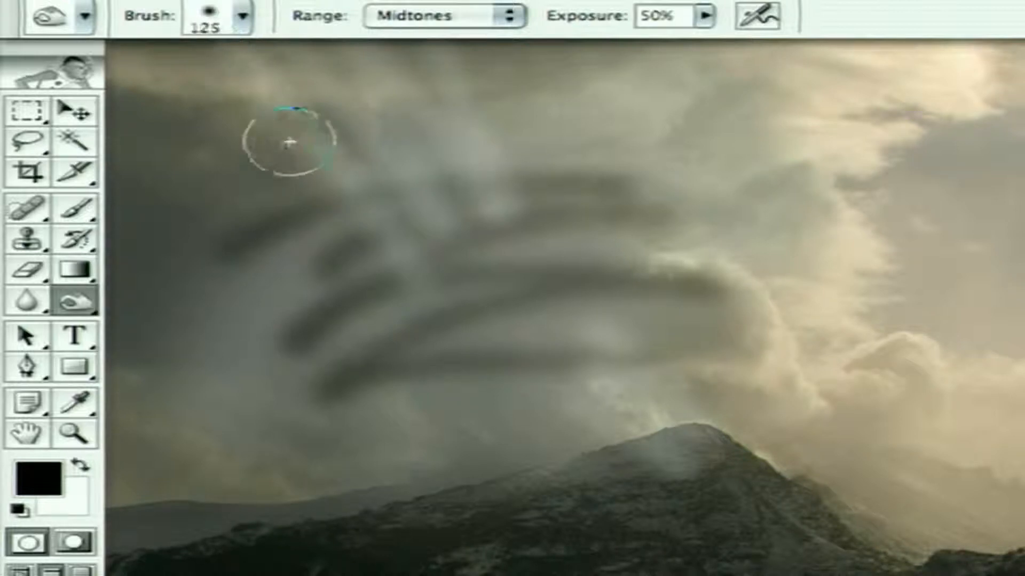
key("bracketright")
key("bracketright")
key("bracketright")
key("bracketright")
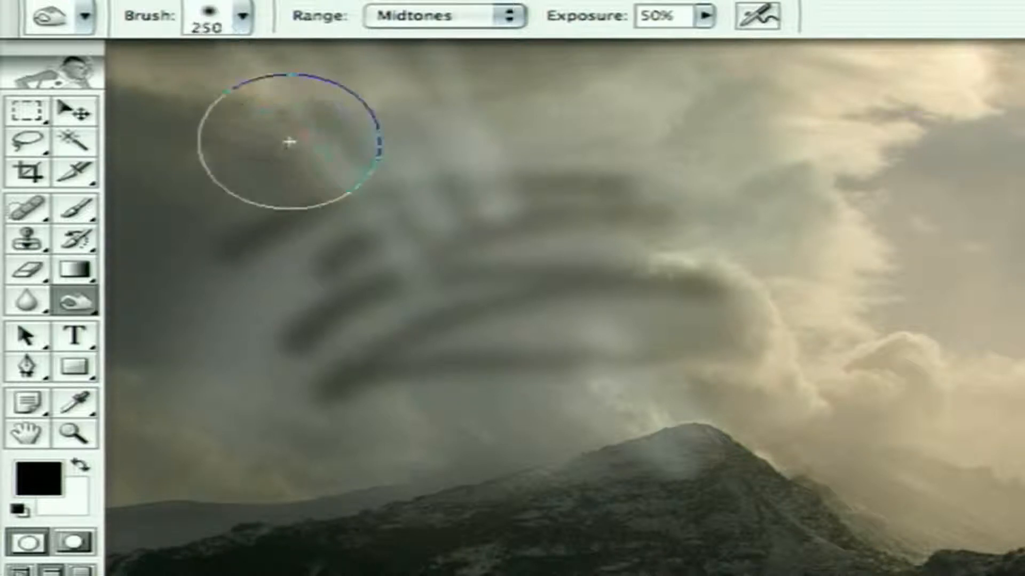
key("bracketright")
key("bracketright")
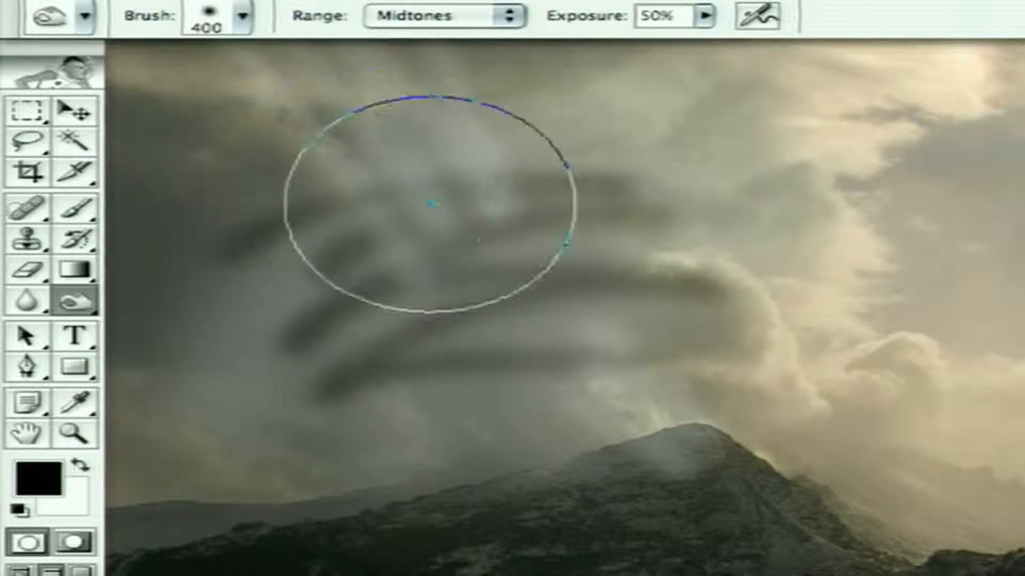
Step: Reduce the Burn brush's diameter to 150 px, and enlarge it again to 300 px
key("bracketleft")
key("bracketleft")
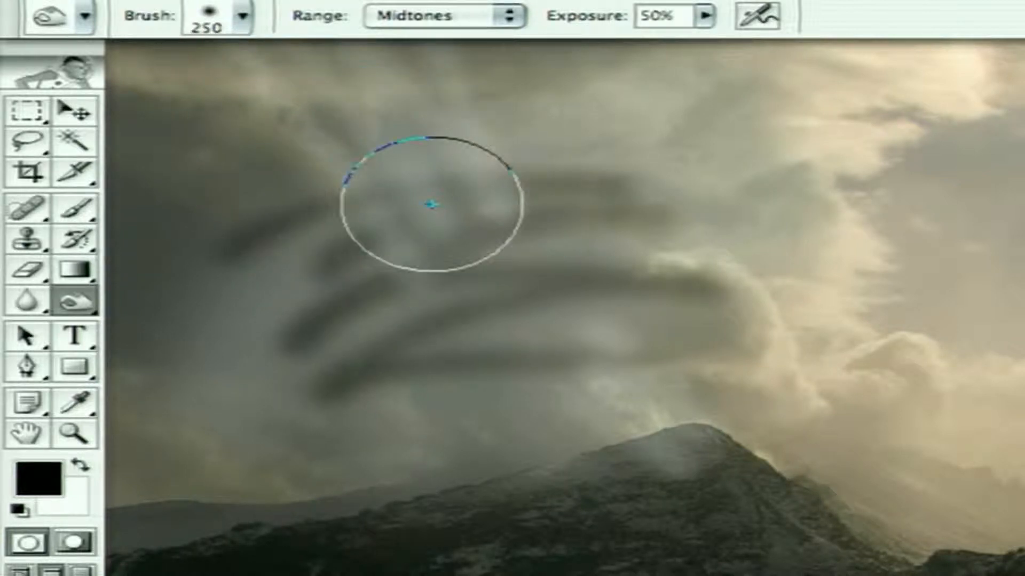
key("bracketleft")
key("bracketleft")
key("bracketleft")
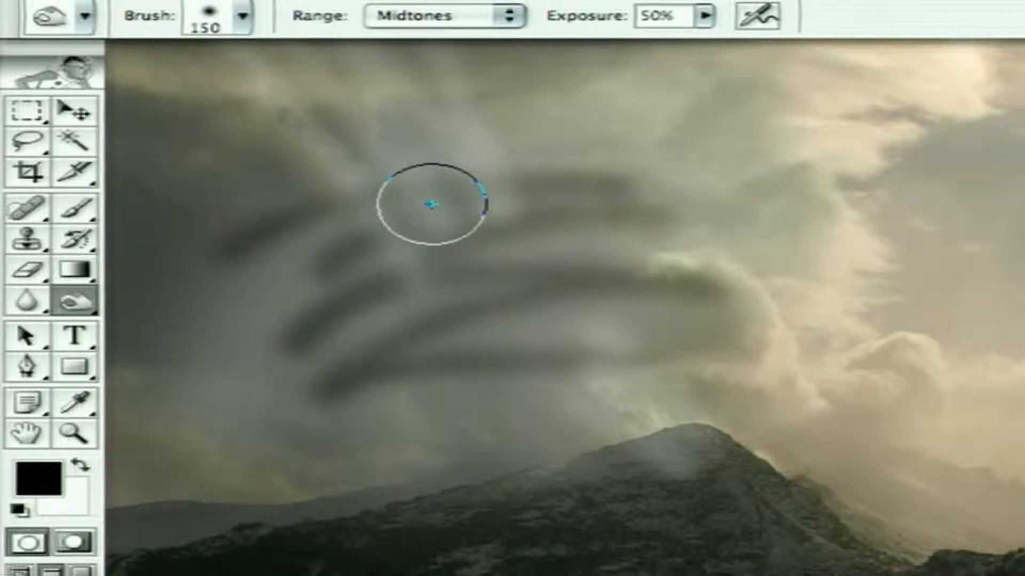
key("bracketright")
key("bracketright")
key("bracketright")
key("bracketright")
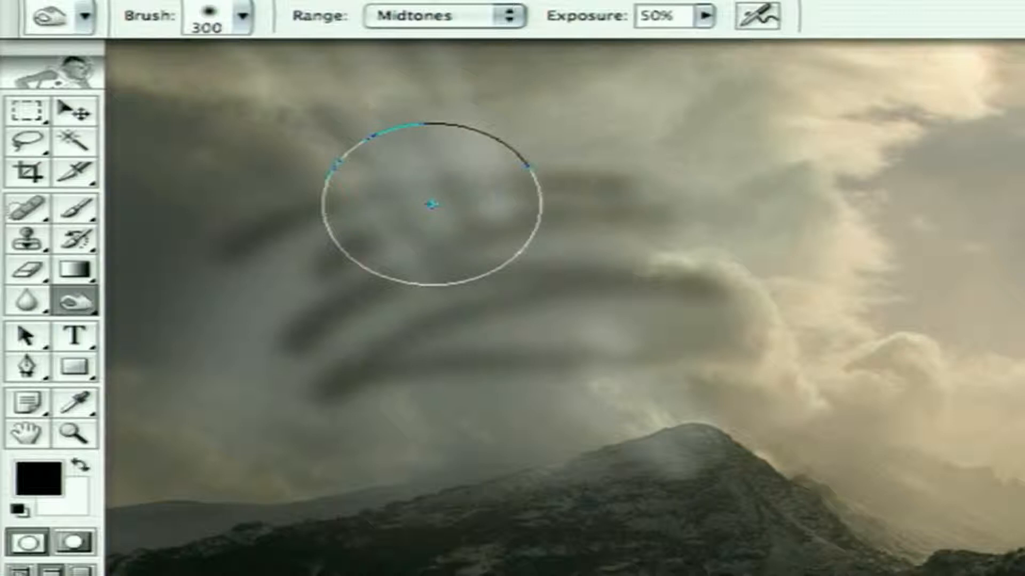
Step: Raise the 300 px Burn brush to full hardness, soften it again, and darken the streaked clouds above the mountain
key("shift+bracketright")
key("shift+bracketright")
key("shift+bracketright")
key("shift+bracketright")
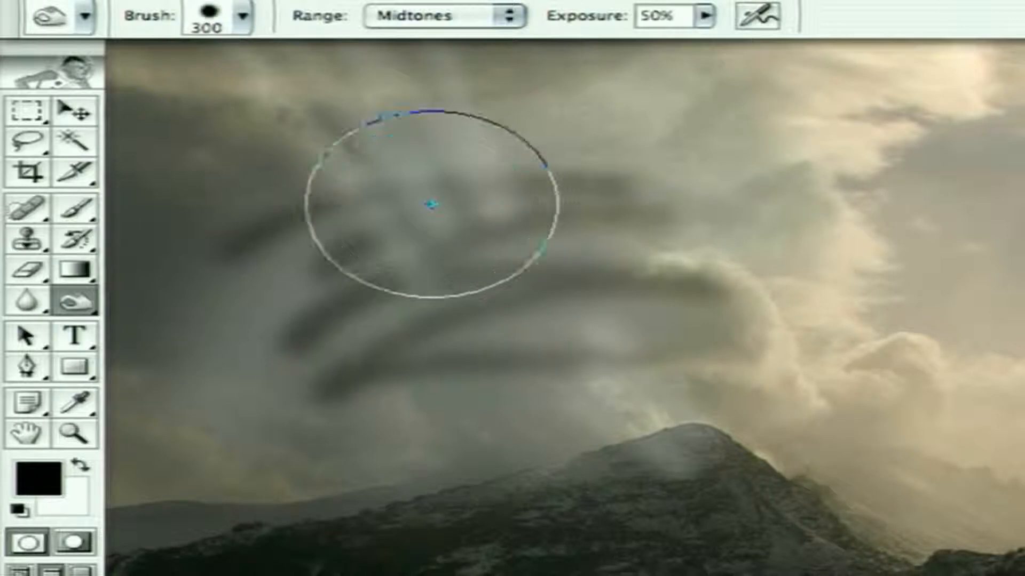
key("shift+bracketleft")
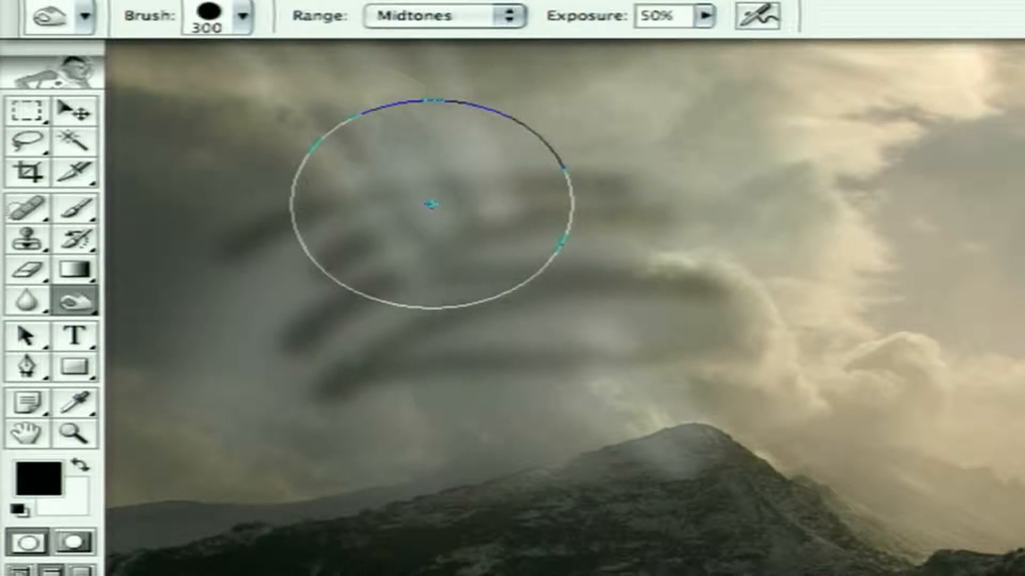
key("shift+bracketleft")
key("shift+bracketleft")
key("shift+bracketleft")
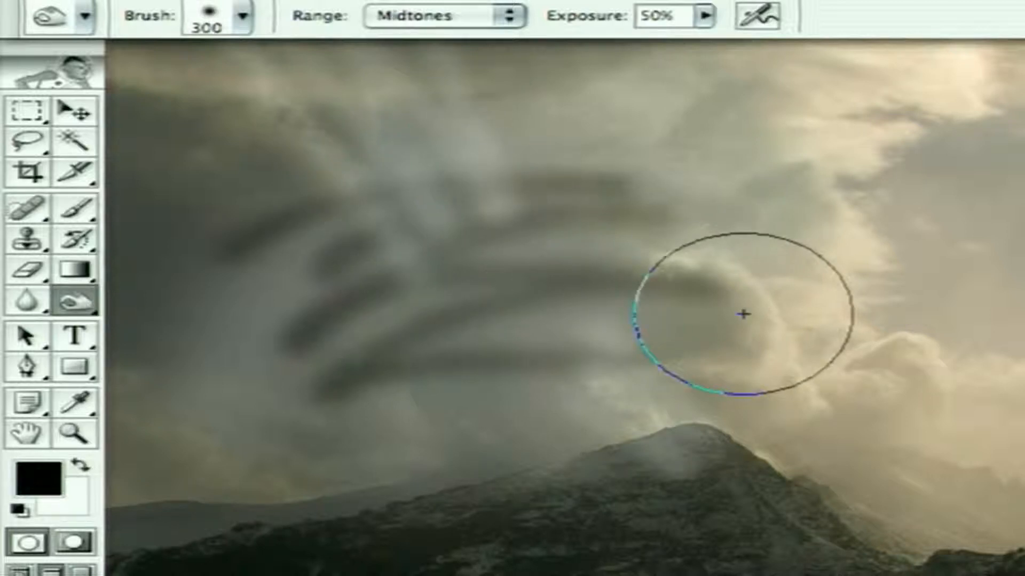
mouse_move(301, 134)
left_mouse_down()
mouse_move(652, 426)
mouse_move(275, 309)
mouse_move(300, 373)
mouse_move(422, 495)
mouse_move(188, 281)
mouse_move(595, 282)
mouse_move(482, 355)
left_mouse_up()
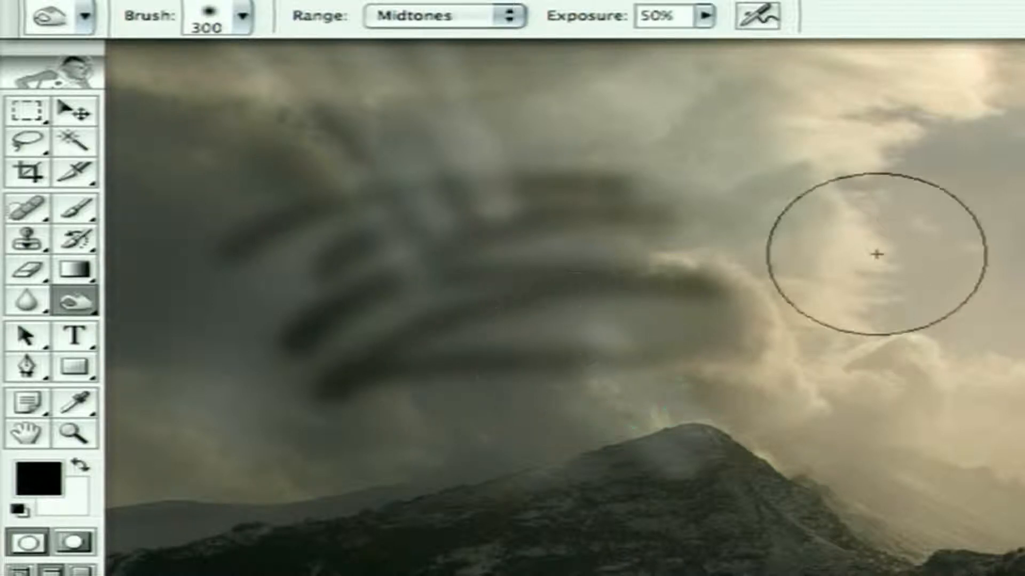
Step: Harden the Burn brush fully and try it on the pale sky above the tree-covered slope
left_click_drag(876, 254, 361, 257)
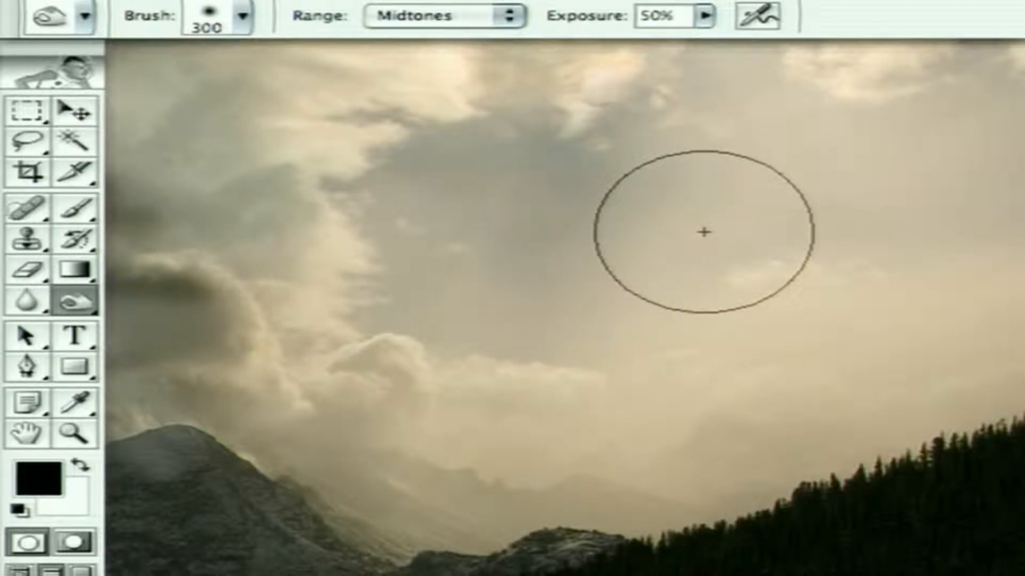
key("shift+bracketright")
key("shift+bracketright")
key("shift+bracketright")
key("shift+bracketright")
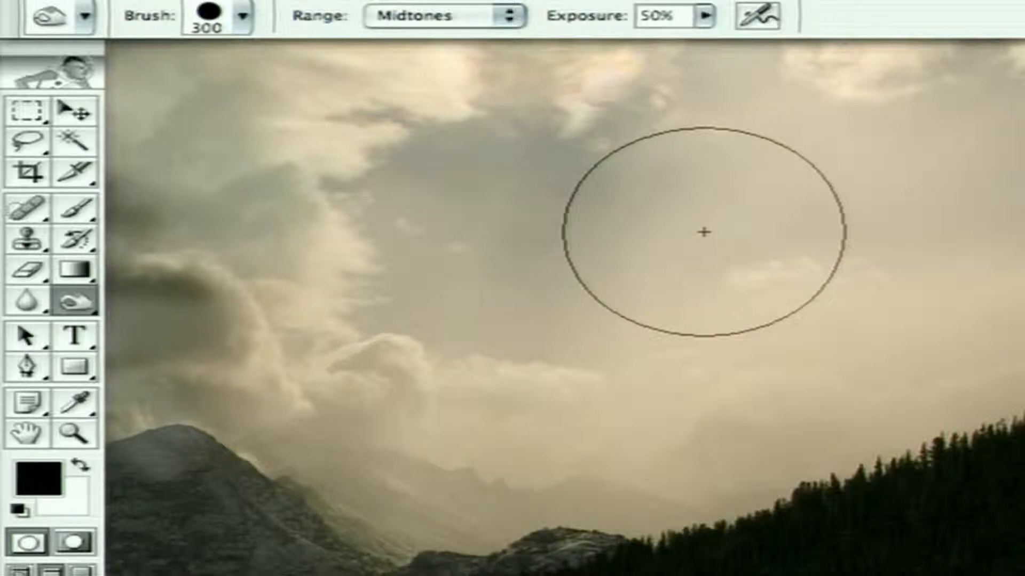
mouse_move(931, 334)
left_mouse_down()
mouse_move(747, 298)
mouse_move(483, 303)
mouse_move(403, 287)
mouse_move(409, 299)
mouse_move(646, 285)
mouse_move(791, 302)
mouse_move(953, 353)
mouse_move(887, 317)
mouse_move(609, 317)
mouse_move(426, 270)
mouse_move(492, 302)
mouse_move(783, 311)
mouse_move(918, 341)
mouse_move(848, 302)
mouse_move(770, 282)
mouse_move(789, 297)
mouse_move(752, 286)
mouse_move(741, 302)
mouse_move(544, 300)
mouse_move(969, 321)
mouse_move(741, 291)
mouse_move(502, 297)
mouse_move(554, 318)
mouse_move(862, 352)
mouse_move(642, 287)
mouse_move(481, 301)
mouse_move(850, 335)
mouse_move(924, 361)
mouse_move(931, 354)
mouse_move(874, 323)
mouse_move(469, 298)
mouse_move(567, 298)
mouse_move(908, 354)
left_mouse_up()
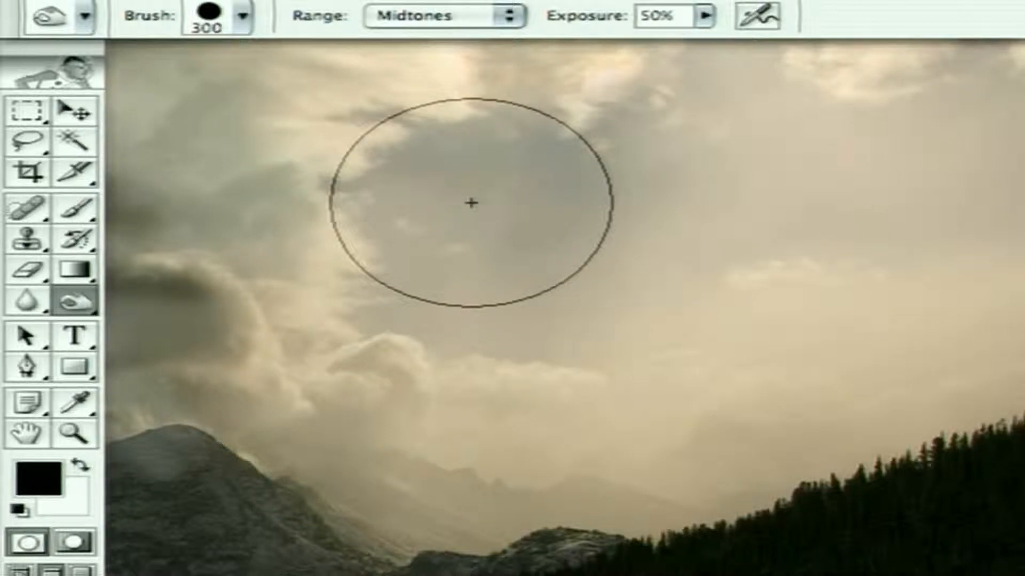
Step: Soften the Burn brush's edge fully and darken the bright sky beyond the peak with the 300 px brush
key("shift+bracketleft")
key("shift+bracketleft")
key("shift+bracketleft")
key("shift+bracketleft")
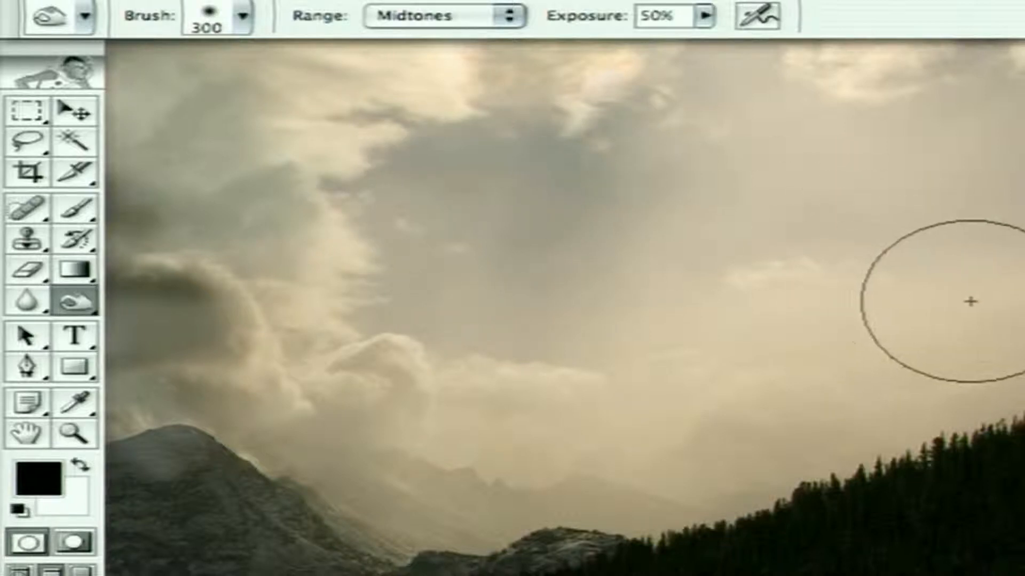
mouse_move(970, 300)
left_mouse_down()
mouse_move(862, 266)
mouse_move(621, 280)
mouse_move(449, 310)
mouse_move(313, 258)
left_mouse_up()
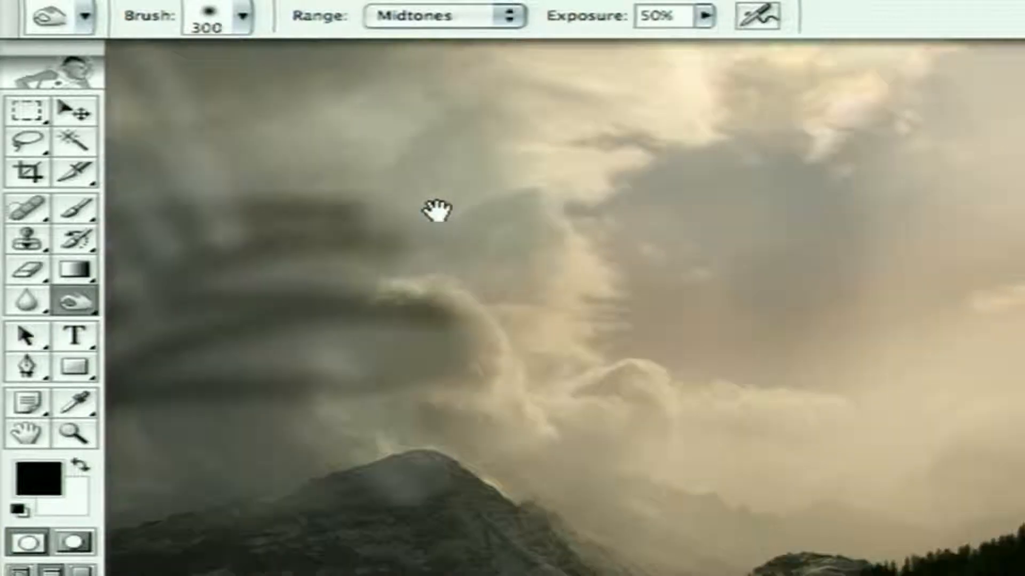
left_click_drag(435, 211, 762, 215)
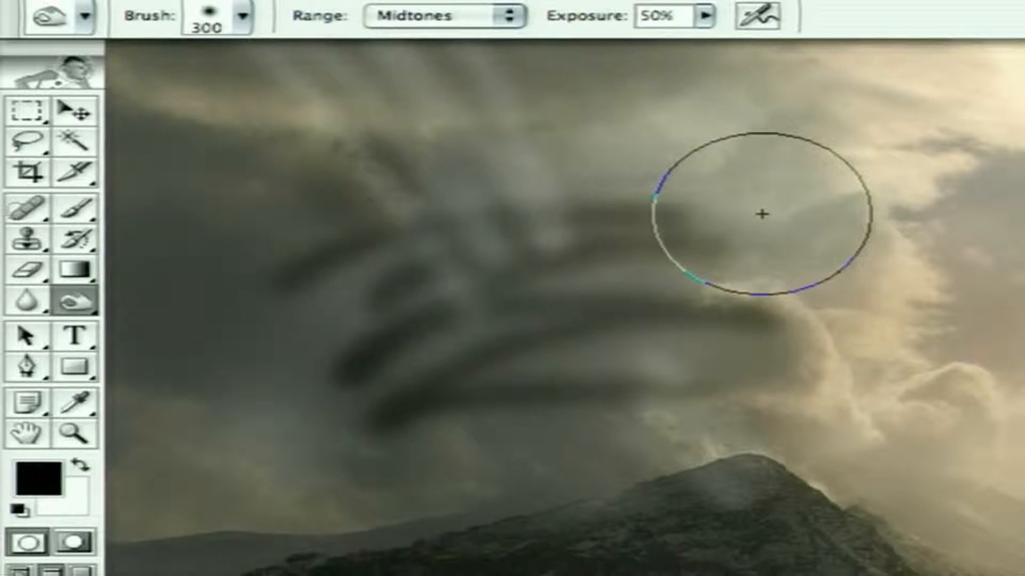
Step: Switch to the Sponge tool and set its mode to Saturate
left_click(73, 304)
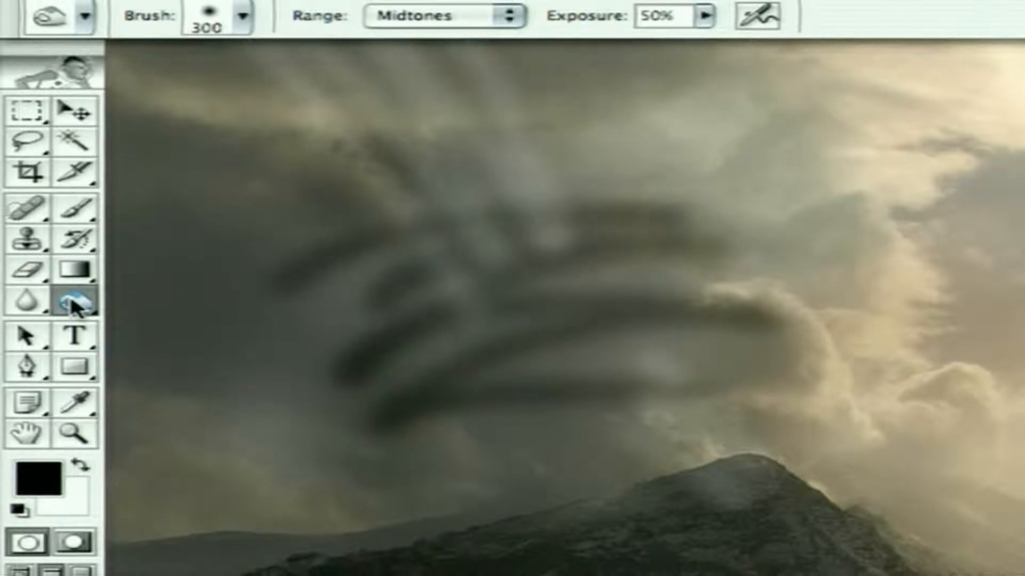
mouse_move(72, 304)
left_mouse_down()
mouse_move(152, 293)
mouse_move(271, 362)
left_mouse_up()
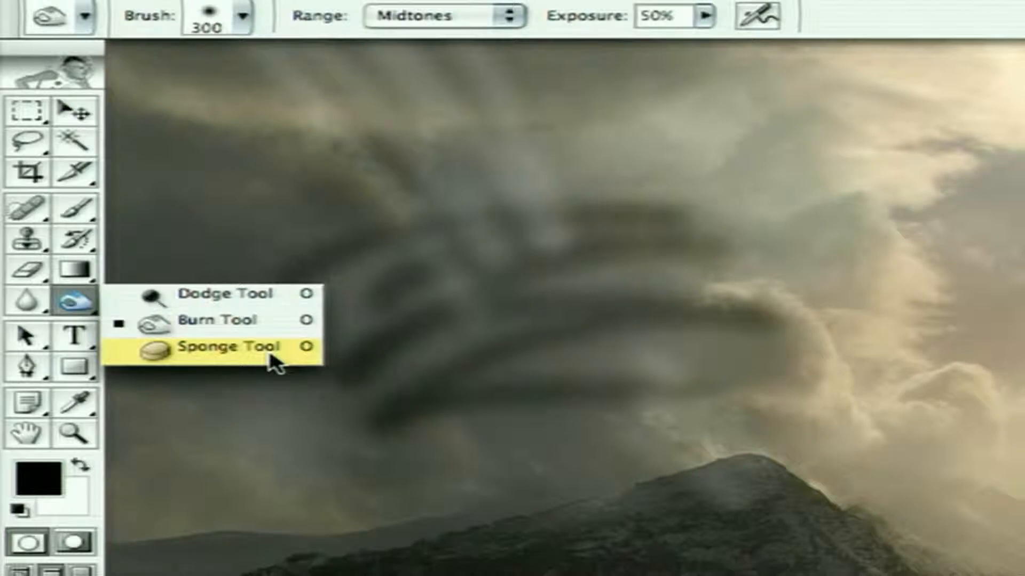
left_click_drag(276, 364, 257, 359)
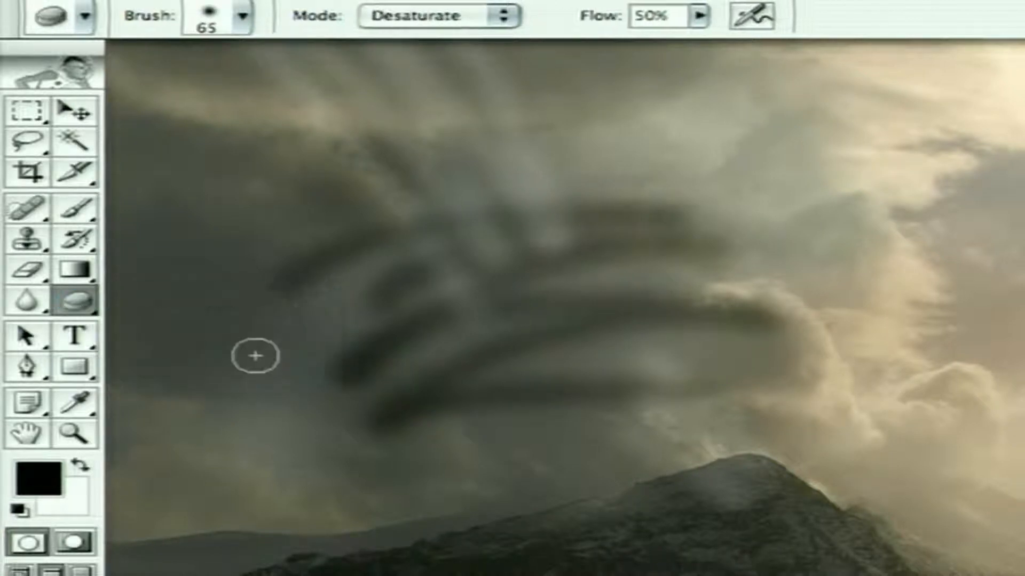
left_click(380, 26)
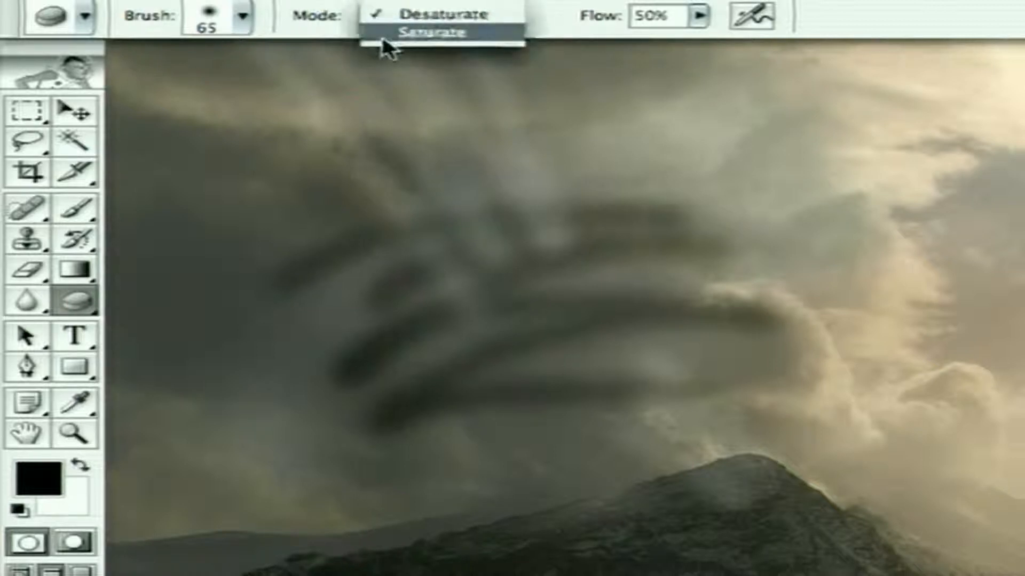
left_click(384, 36)
Step: Enlarge the Sponge brush to 600 px and saturate the colours of the clouds above the mountain at 50% flow
key("bracketright")
key("bracketright")
key("bracketright")
key("bracketright")
key("bracketright")
key("bracketright")
key("bracketright")
key("bracketright")
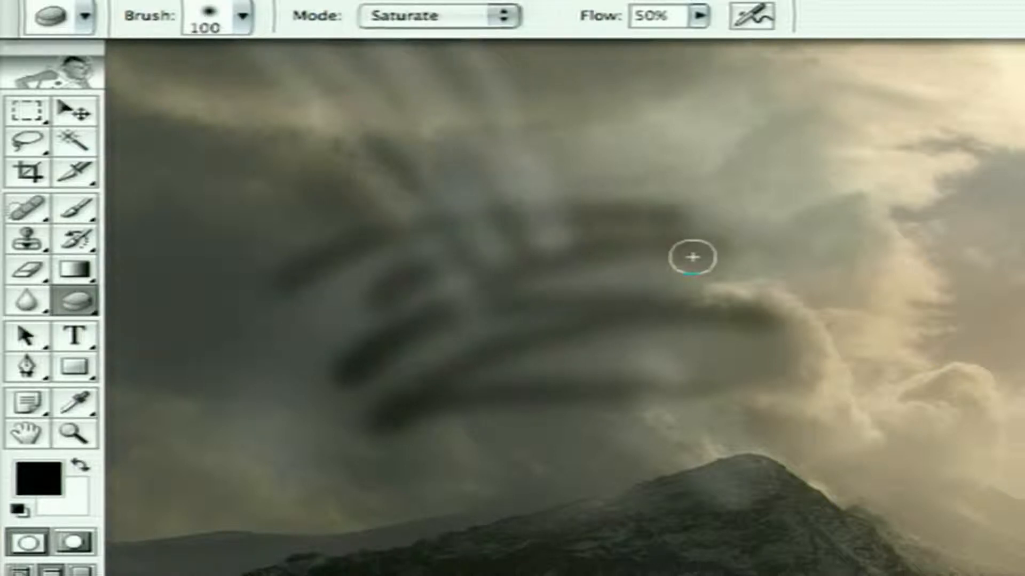
key("bracketright")
key("bracketright")
key("bracketright")
key("bracketright")
key("bracketright")
mouse_move(712, 261)
left_mouse_down()
mouse_move(677, 292)
mouse_move(606, 296)
mouse_move(759, 312)
mouse_move(738, 347)
mouse_move(503, 286)
mouse_move(529, 273)
mouse_move(793, 322)
mouse_move(667, 343)
mouse_move(497, 289)
mouse_move(537, 394)
mouse_move(369, 358)
mouse_move(268, 306)
mouse_move(362, 292)
mouse_move(382, 326)
mouse_move(416, 263)
mouse_move(615, 225)
mouse_move(799, 268)
mouse_move(792, 302)
mouse_move(674, 269)
mouse_move(751, 328)
mouse_move(600, 388)
mouse_move(449, 350)
mouse_move(489, 377)
mouse_move(654, 369)
mouse_move(598, 363)
mouse_move(636, 345)
mouse_move(665, 380)
mouse_move(625, 395)
mouse_move(521, 414)
mouse_move(463, 392)
mouse_move(423, 391)
mouse_move(367, 423)
mouse_move(325, 394)
mouse_move(382, 292)
mouse_move(465, 326)
mouse_move(408, 308)
mouse_move(382, 260)
mouse_move(408, 279)
mouse_move(392, 258)
left_mouse_up()
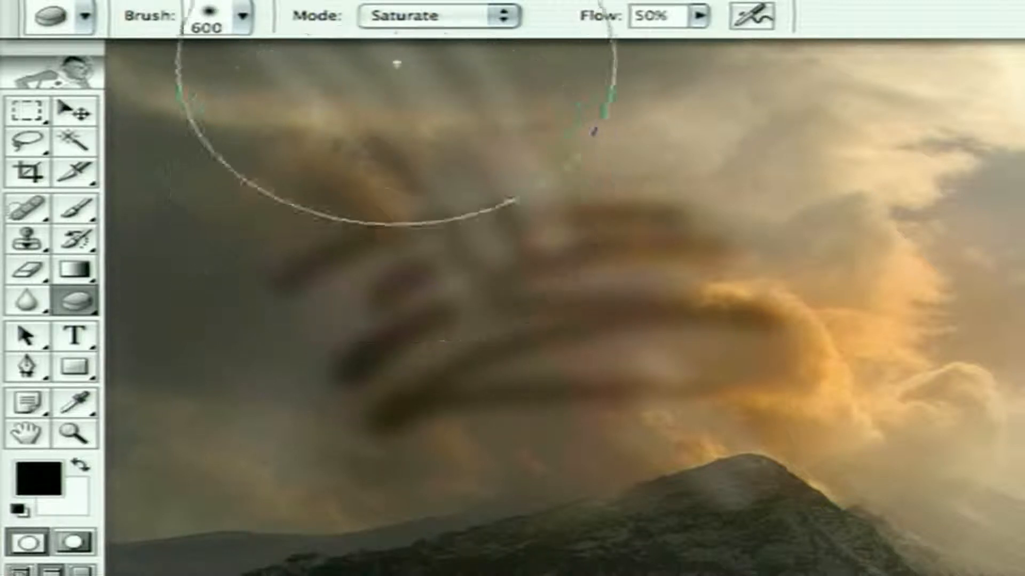
Step: Set the Sponge tool's mode to Desaturate
left_click(395, 21)
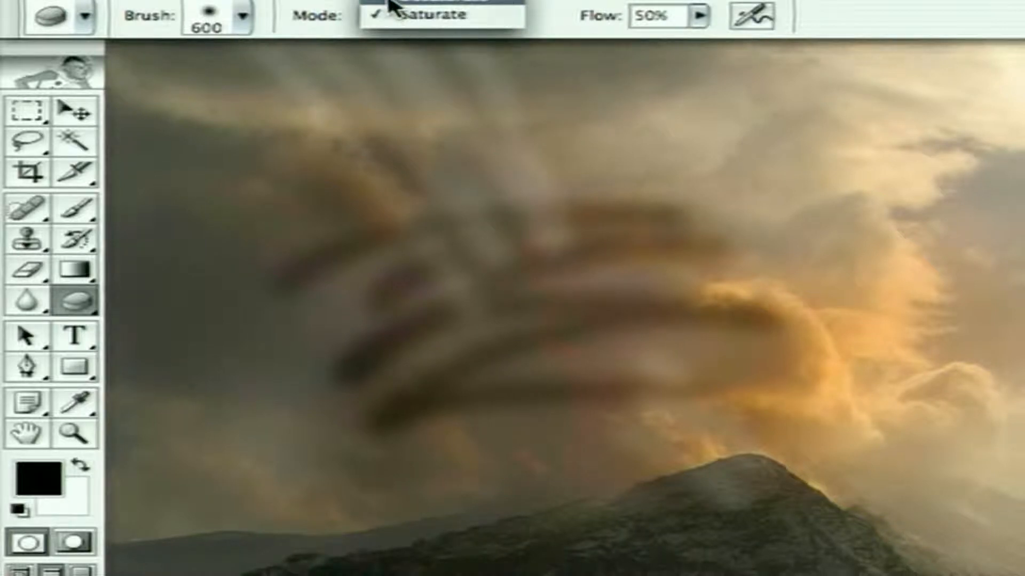
left_click(391, 4)
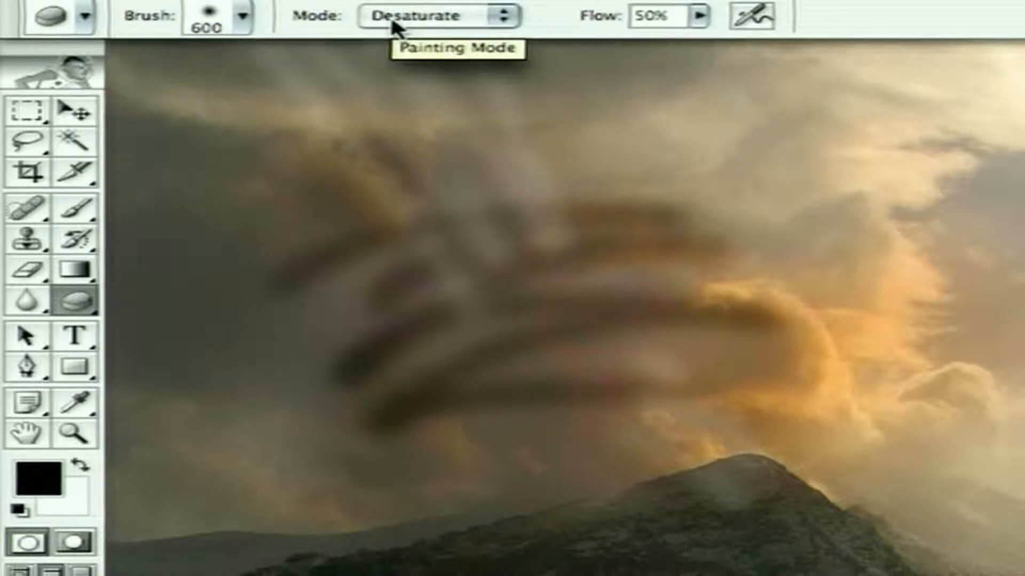
Step: Switch to the Blur tool and enlarge its brush to 400 px
left_click(37, 310)
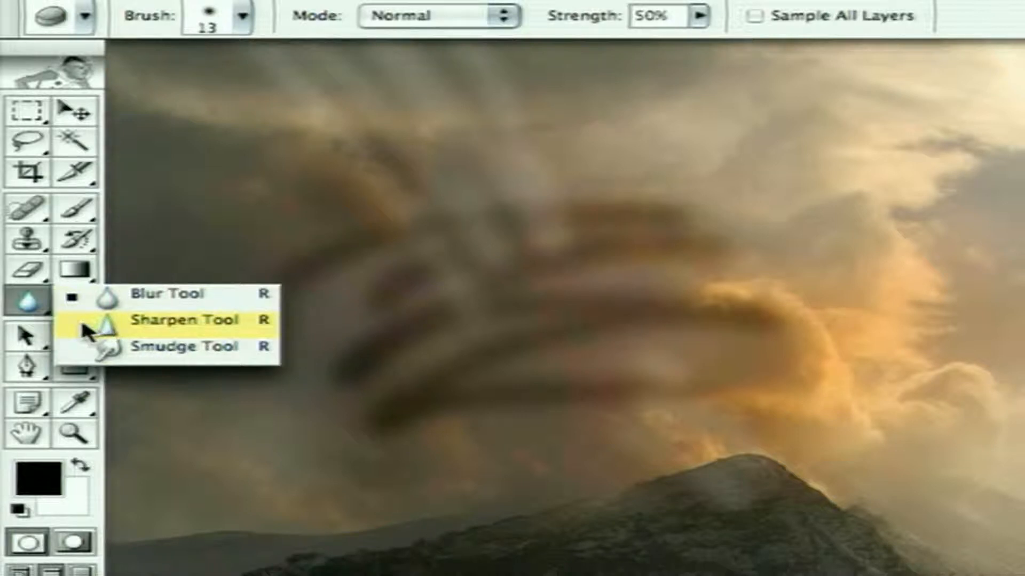
left_click(251, 307)
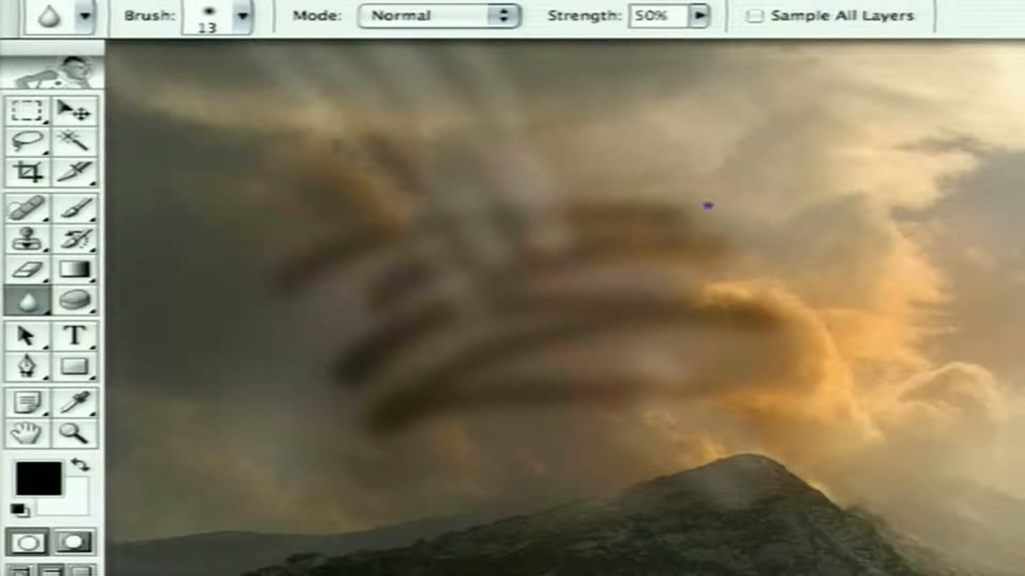
key("bracketright")
key("bracketright")
key("bracketright")
key("bracketright")
key("bracketright")
key("bracketright")
key("bracketright")
key("bracketright")
key("bracketright")
key("bracketright")
key("bracketright")
key("bracketright")
key("bracketright")
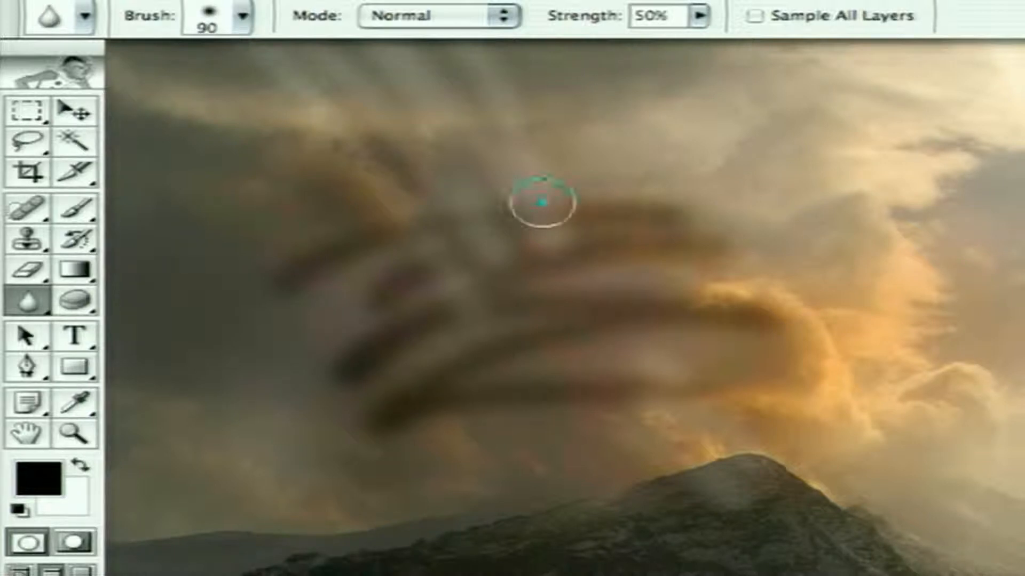
key("bracketright")
key("bracketright")
key("bracketright")
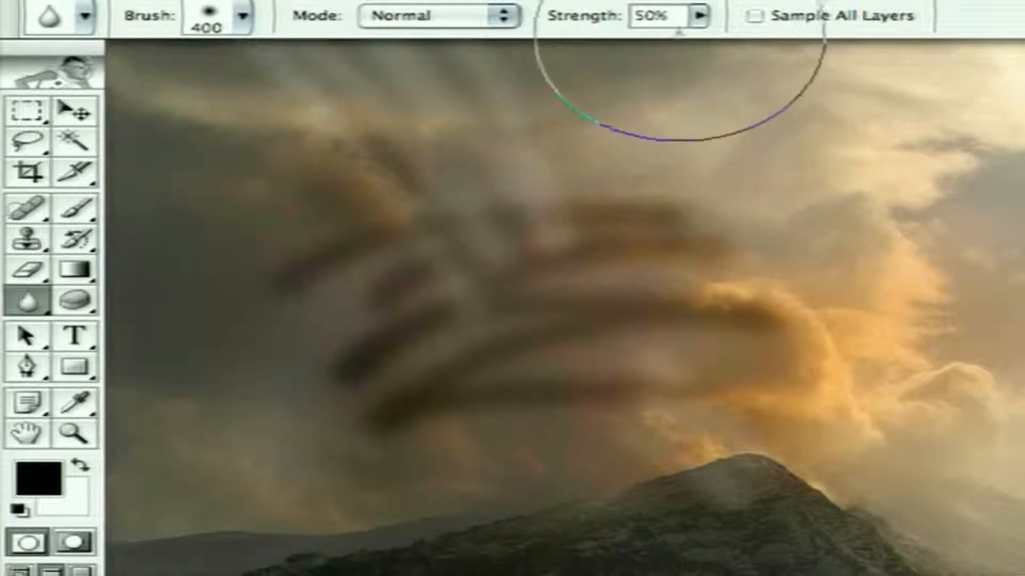
Step: Set the Blur tool's strength to 100%
left_click(696, 19)
left_click_drag(704, 46, 812, 46)
left_click(848, 299)
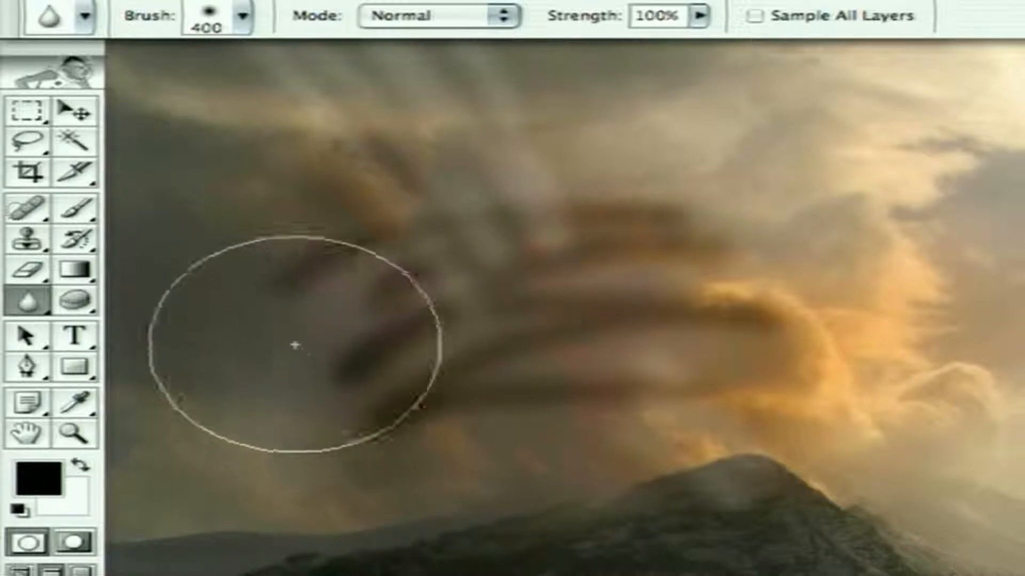
Step: Switch to the Sharpen tool and set its strength to 100%
left_click(22, 303)
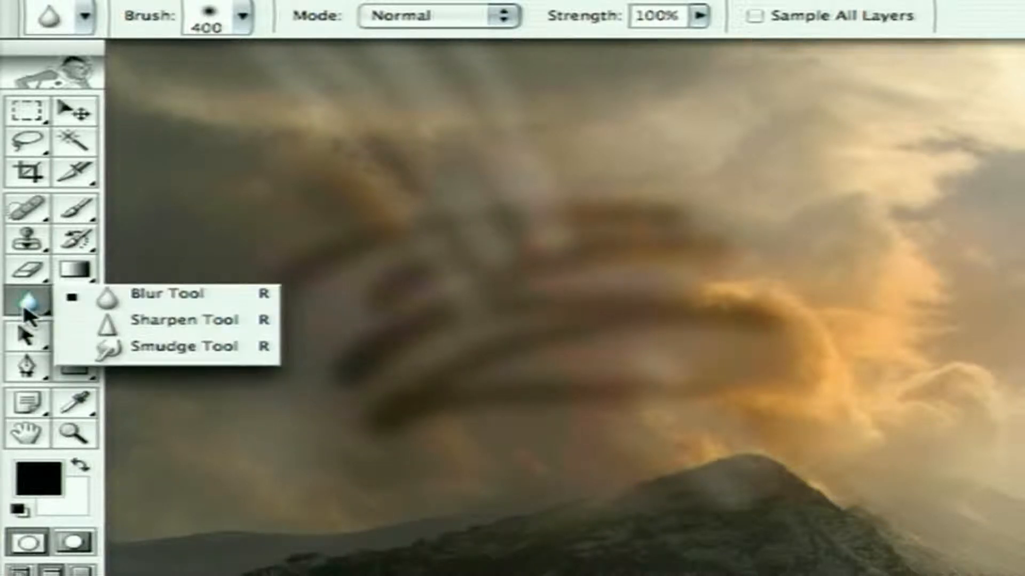
left_click(111, 329)
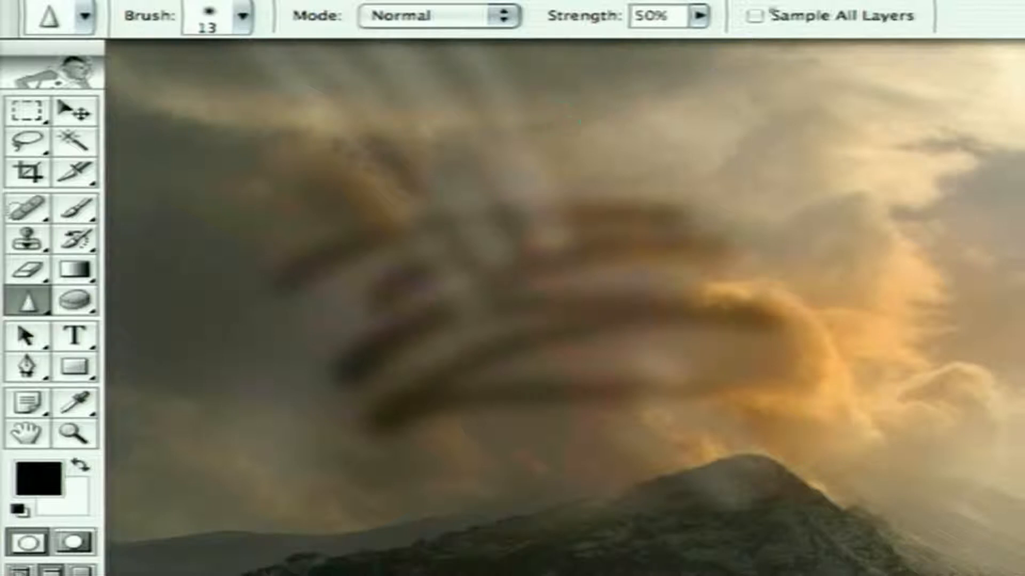
left_click(699, 16)
left_click_drag(707, 38, 797, 44)
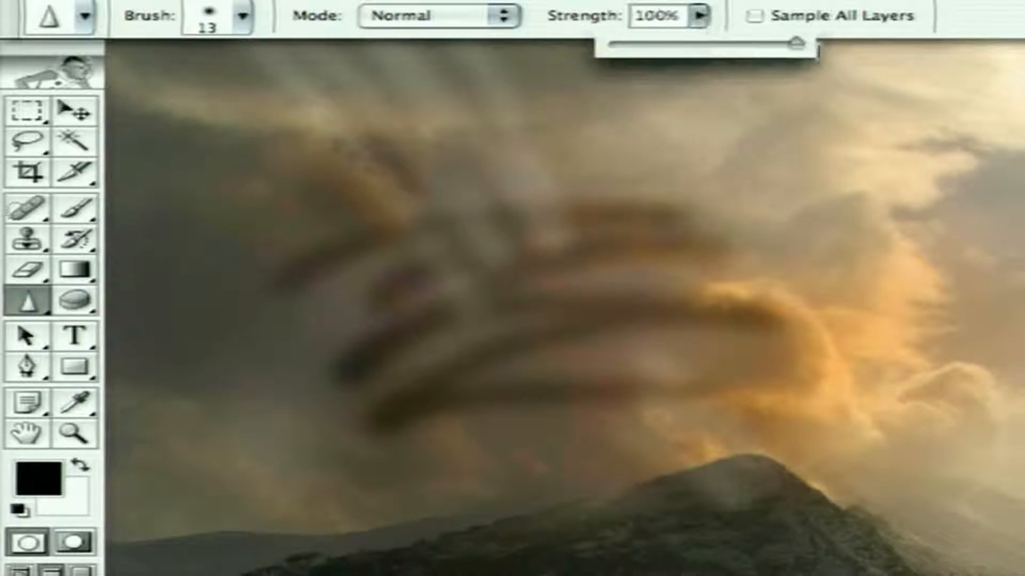
left_click(535, 259)
Step: Enlarge the Sharpen brush to 400 px and sharpen the mountain's face heavily, from the peak across to the far ridge
key("bracketright")
key("bracketright")
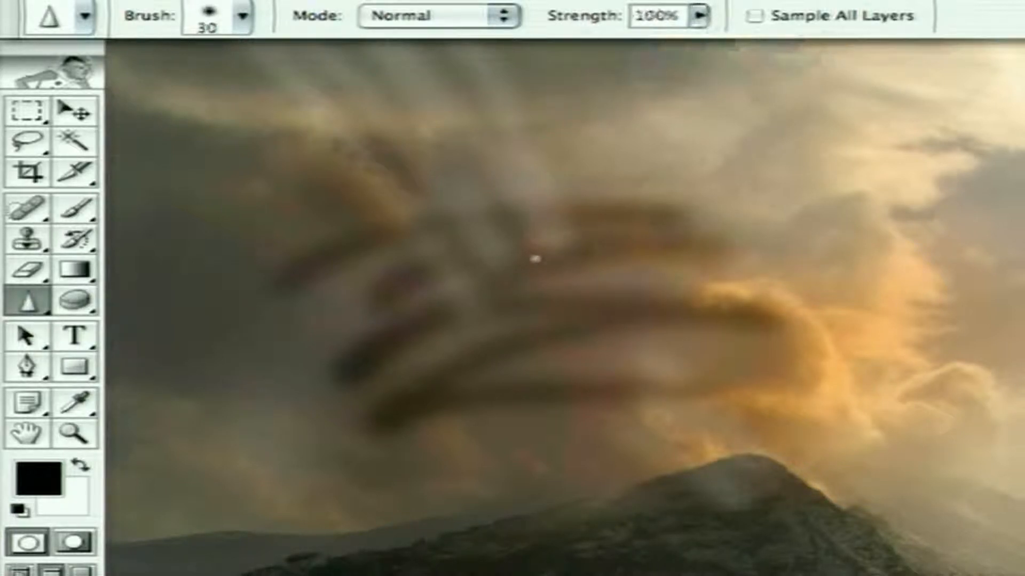
key("bracketright")
key("bracketright")
key("bracketright")
key("bracketright")
key("bracketright")
key("bracketright")
key("bracketright")
key("bracketright")
key("bracketright")
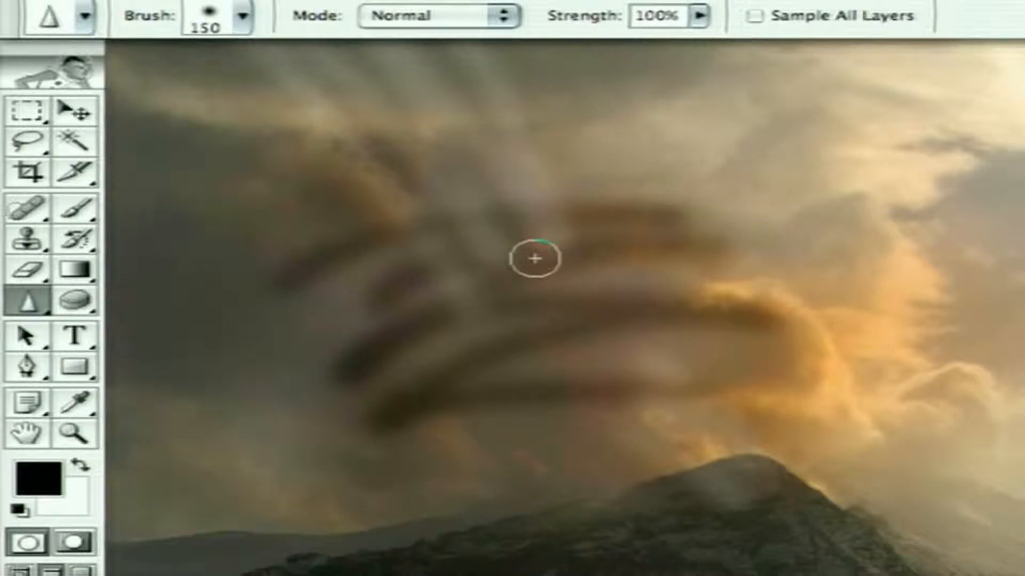
key("bracketright")
key("bracketright")
key("bracketright")
key("bracketright")
key("bracketright")
key("space")
mouse_move(659, 575)
left_mouse_down()
mouse_move(550, 324)
mouse_move(599, 347)
left_mouse_up()
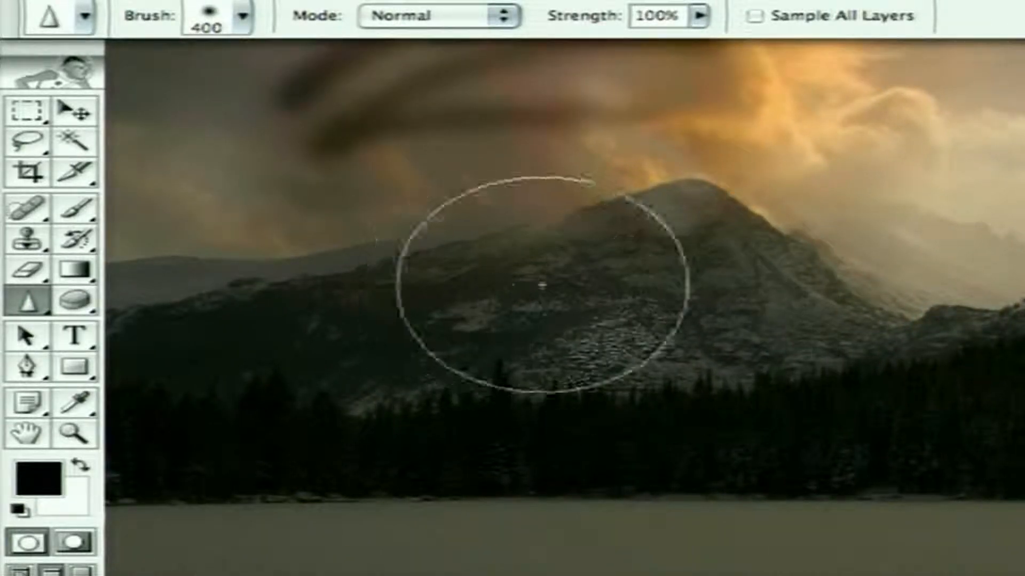
mouse_move(541, 285)
left_mouse_down()
mouse_move(544, 261)
mouse_move(694, 299)
mouse_move(615, 356)
mouse_move(511, 365)
mouse_move(488, 385)
mouse_move(349, 325)
mouse_move(581, 287)
mouse_move(731, 295)
mouse_move(720, 273)
mouse_move(643, 223)
mouse_move(780, 298)
mouse_move(702, 342)
mouse_move(516, 358)
mouse_move(134, 362)
mouse_move(205, 351)
mouse_move(395, 371)
mouse_move(245, 351)
mouse_move(373, 327)
mouse_move(283, 246)
left_mouse_up()
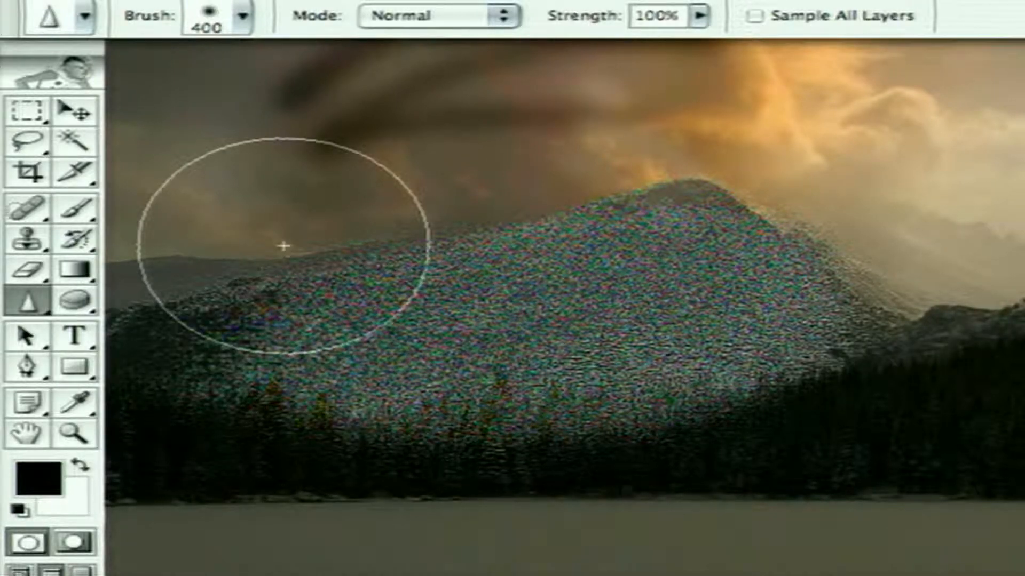
Step: Smudge two parts of the mountain's lower ridge up into the sky, using an 80 px Smudge brush at 50% strength
left_click(39, 305)
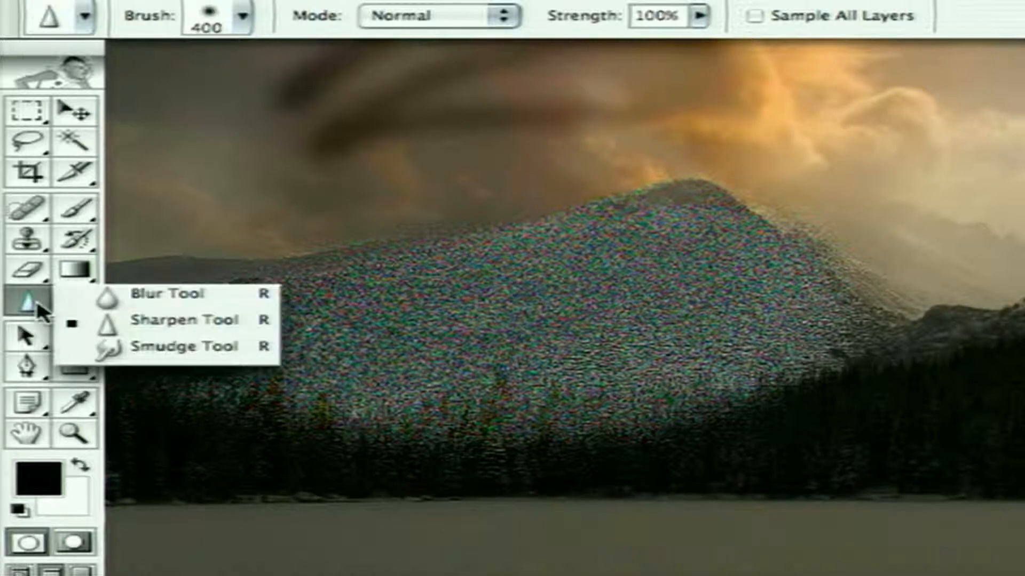
left_click(129, 355)
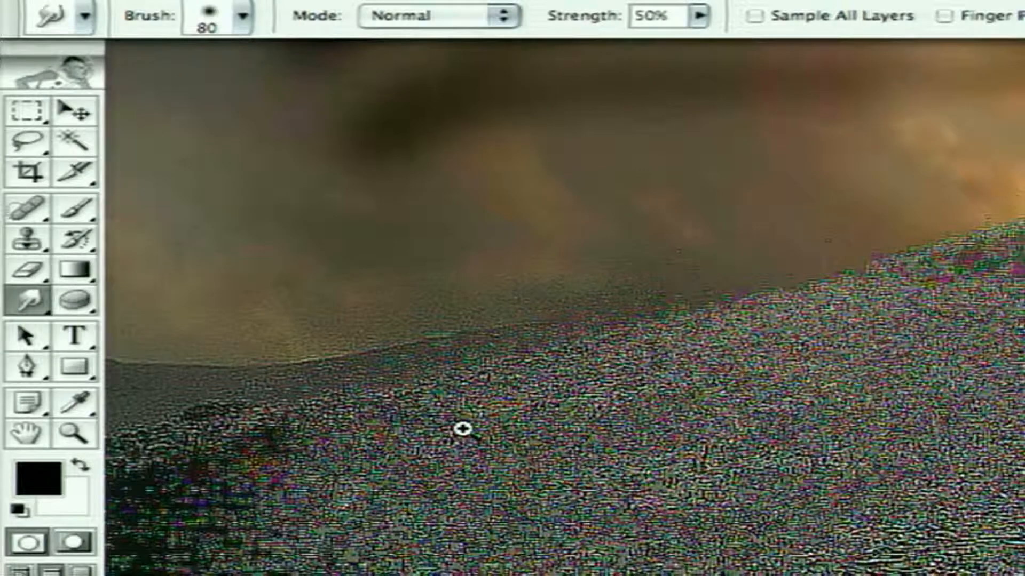
left_click_drag(446, 419, 806, 407)
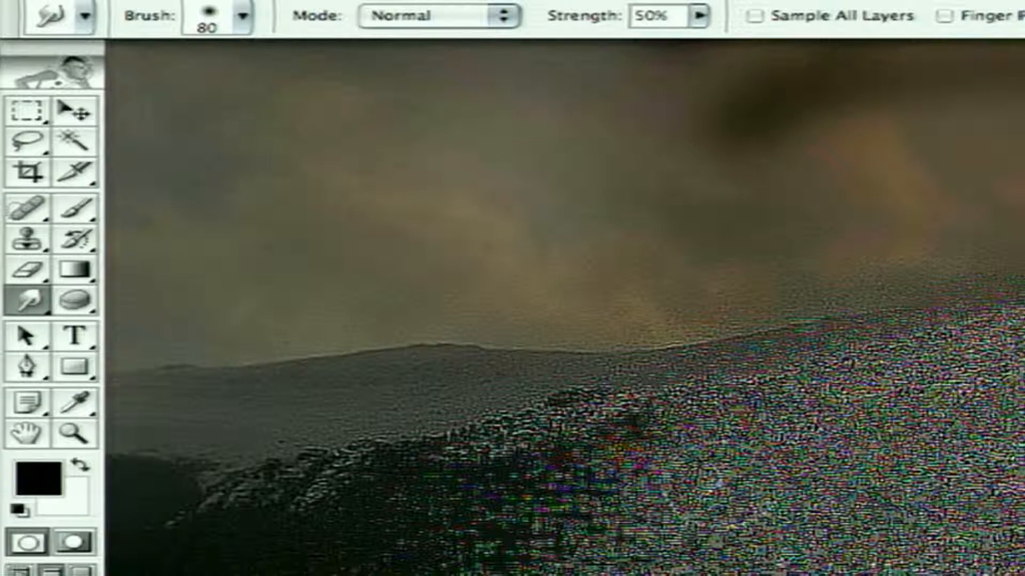
left_click_drag(769, 512, 550, 310)
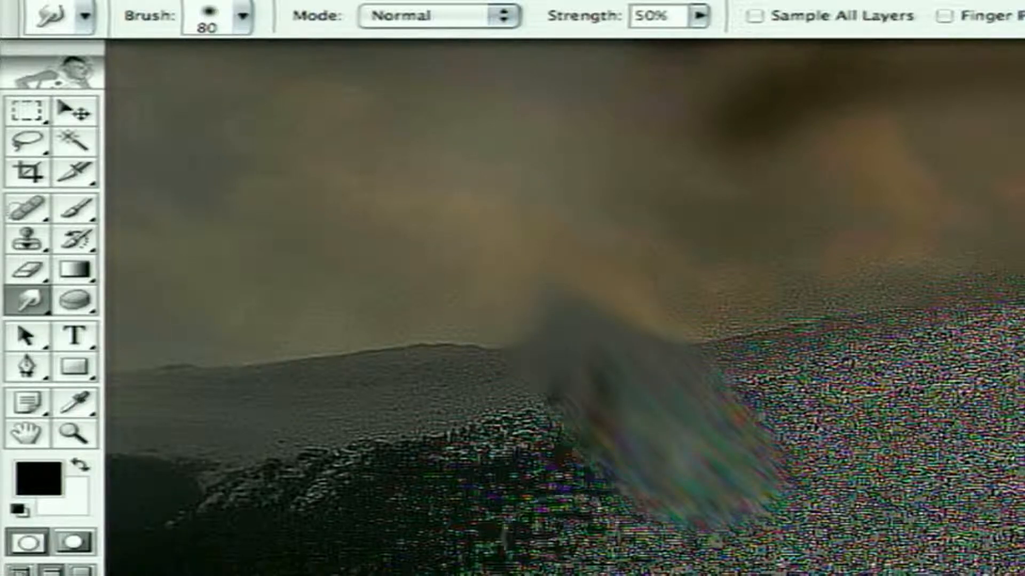
mouse_move(492, 457)
left_mouse_down()
mouse_move(398, 338)
mouse_move(389, 287)
left_mouse_up()
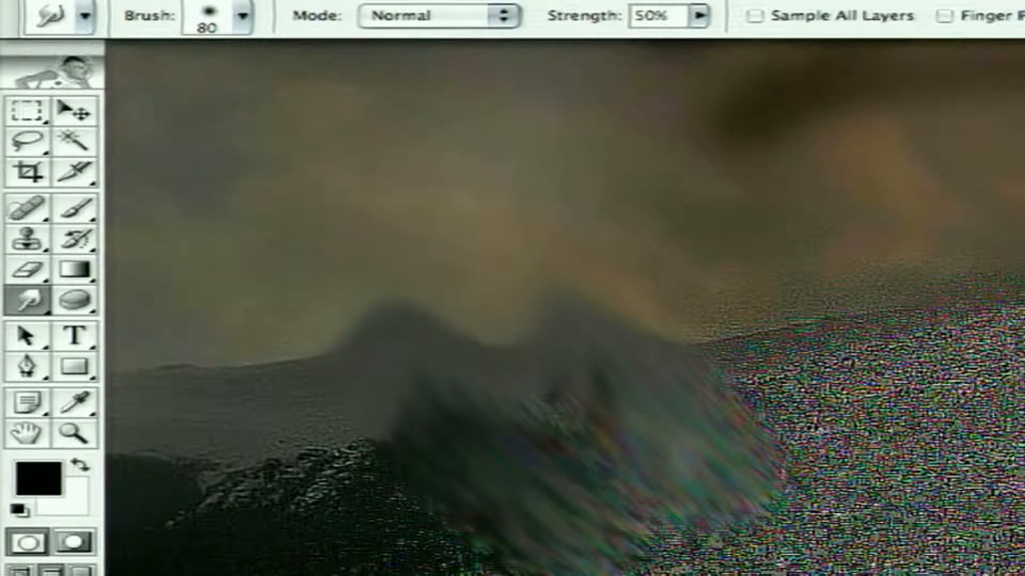
Step: Smudge a third part of the ridge up into the sky, and try a much broader upward smudge with a 400 px brush
left_click_drag(849, 477, 732, 267)
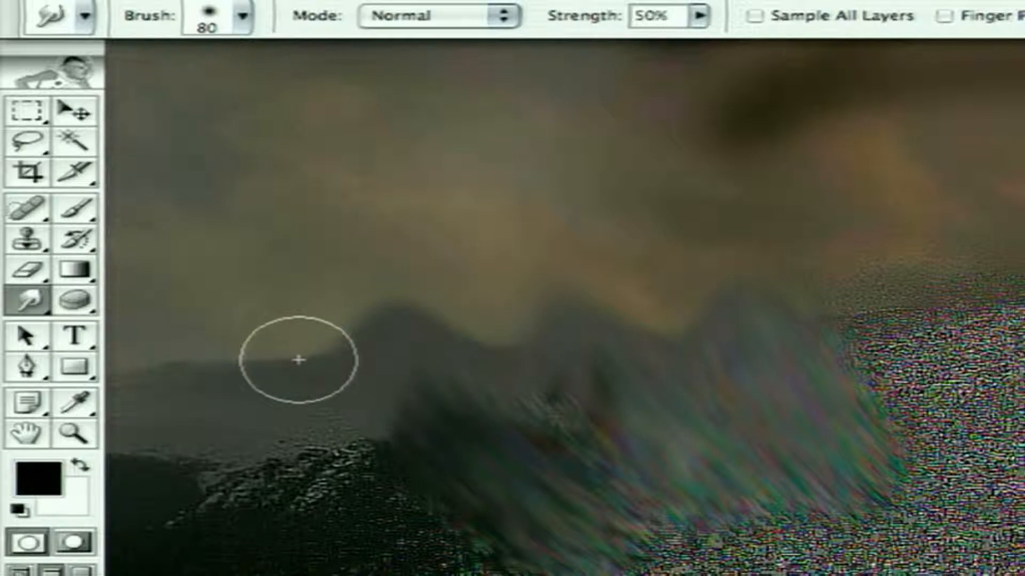
key("bracketright")
key("bracketright")
key("bracketright")
key("bracketright")
key("bracketright")
key("bracketright")
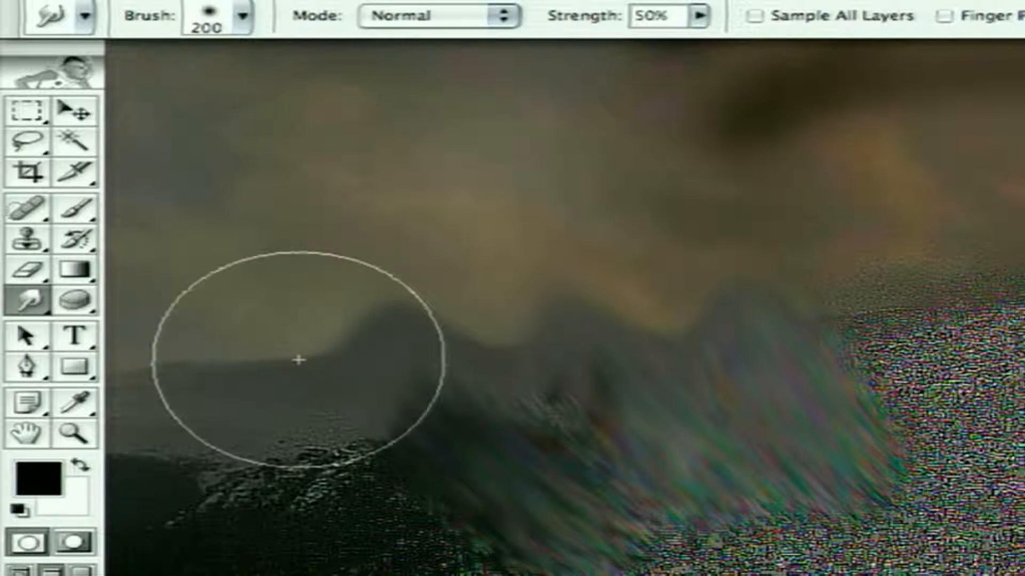
key("bracketright")
key("bracketright")
key("bracketright")
key("bracketleft")
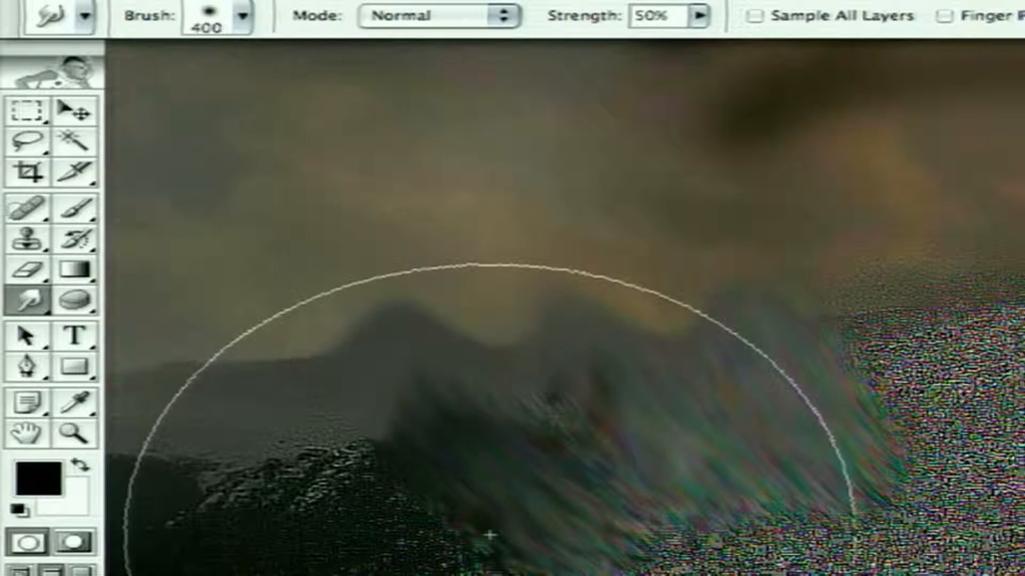
mouse_move(490, 535)
left_mouse_down()
mouse_move(421, 497)
mouse_move(427, 328)
mouse_move(447, 296)
left_mouse_up()
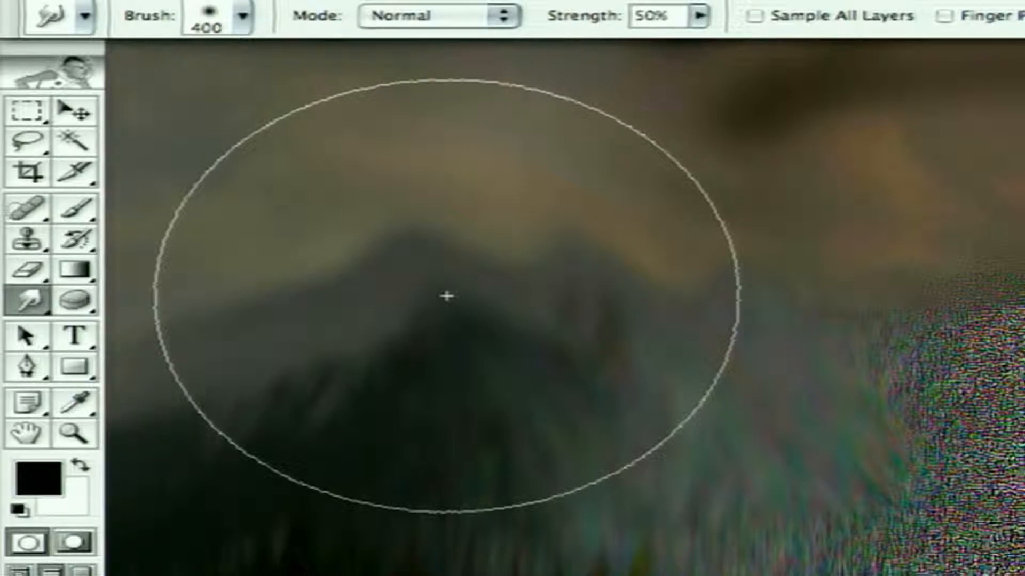
key("super+z")
Step: Reduce the Smudge brush to 90 px and try smudging the dark hillside upward below the ridge's far end
key("bracketleft")
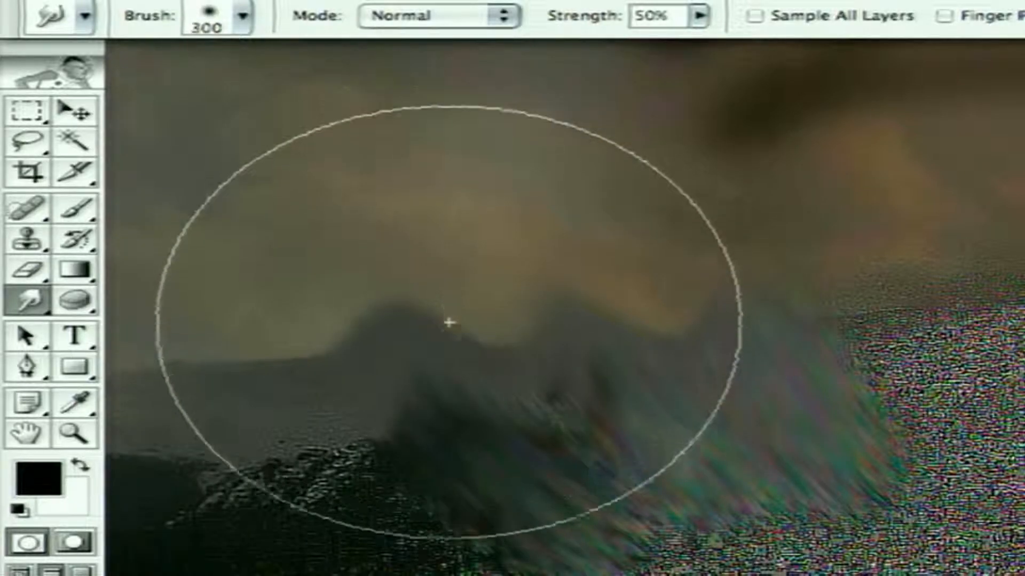
key("bracketleft")
key("bracketleft")
key("bracketleft")
key("bracketleft")
key("bracketleft")
key("bracketleft")
key("bracketleft")
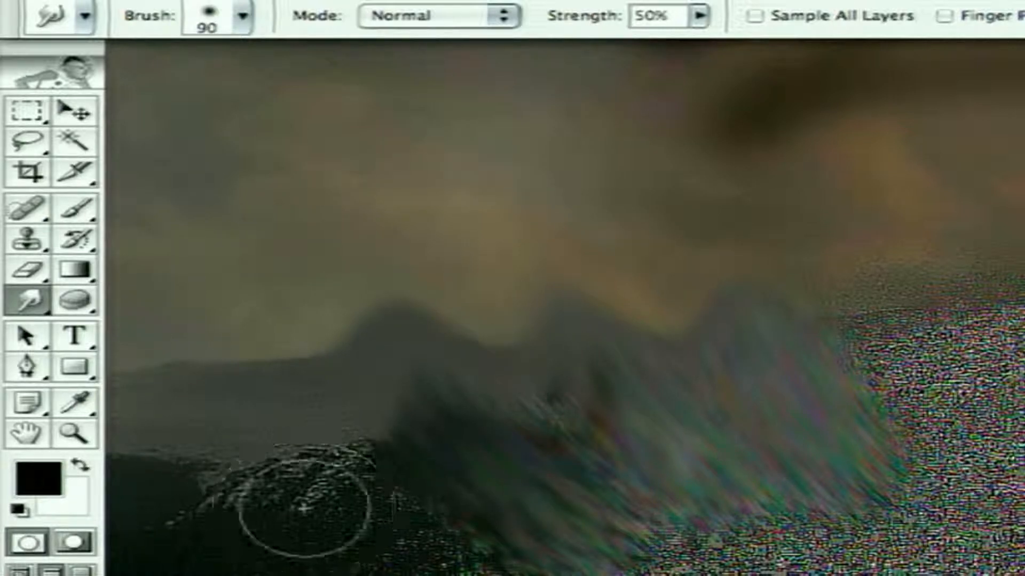
left_click_drag(303, 509, 289, 396)
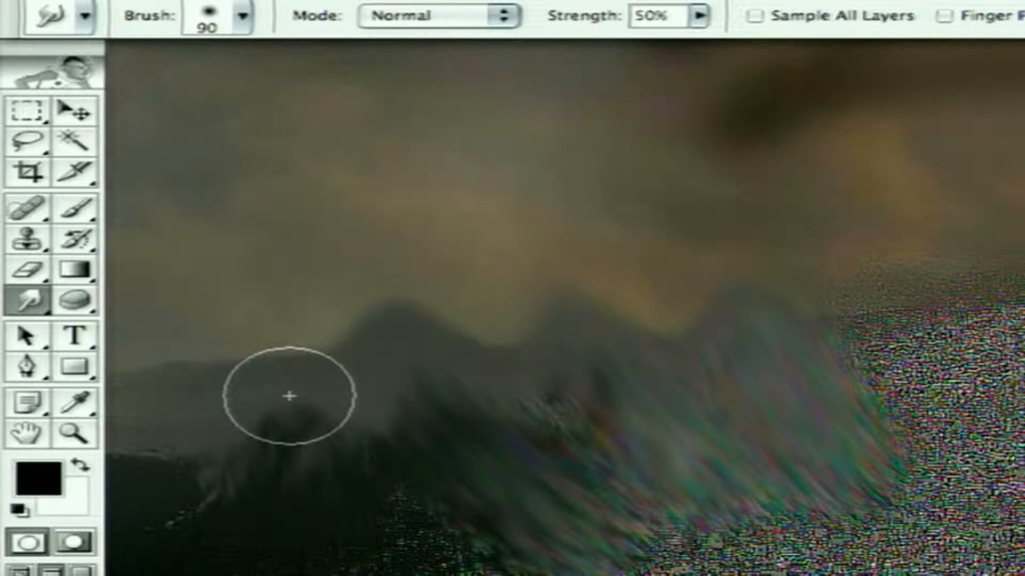
key("super+z")
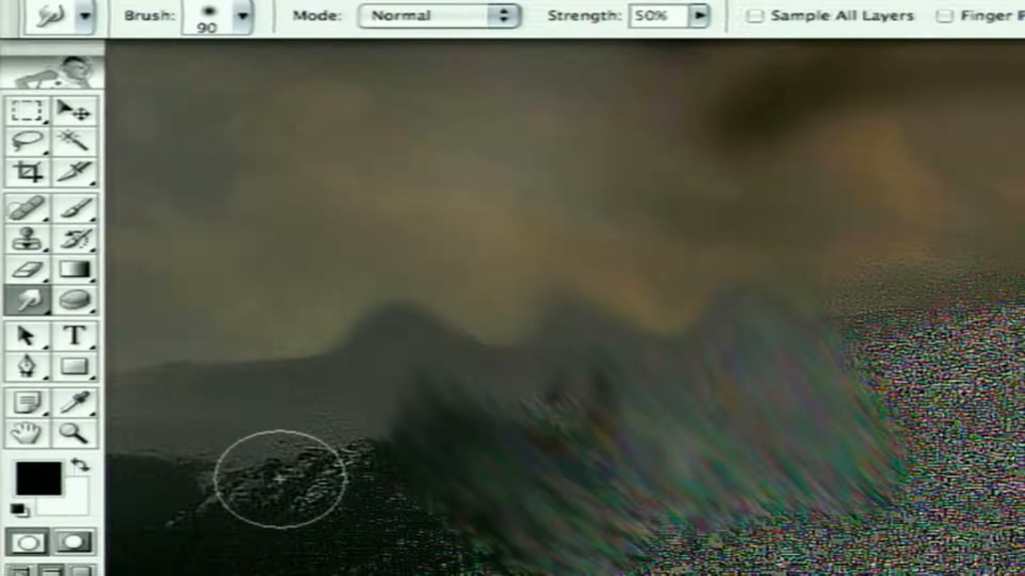
Step: Smudge the dark hillside up past the ridge into a new peak, and smear a dark patch in the sky above the middle peak
mouse_move(280, 479)
left_mouse_down()
mouse_move(267, 412)
mouse_move(284, 304)
left_mouse_up()
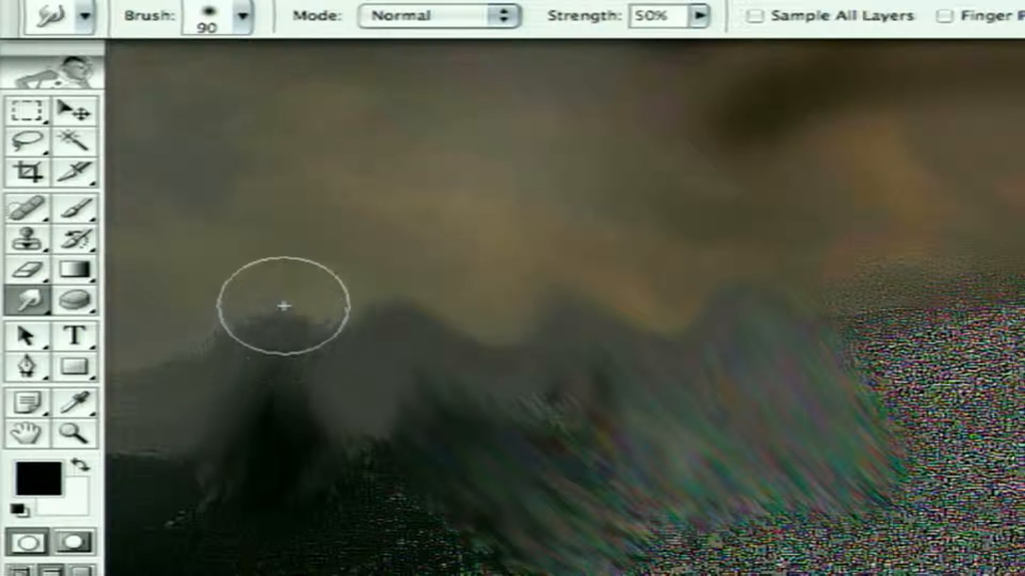
mouse_move(594, 298)
left_mouse_down()
mouse_move(555, 253)
mouse_move(423, 184)
mouse_move(311, 165)
left_mouse_up()
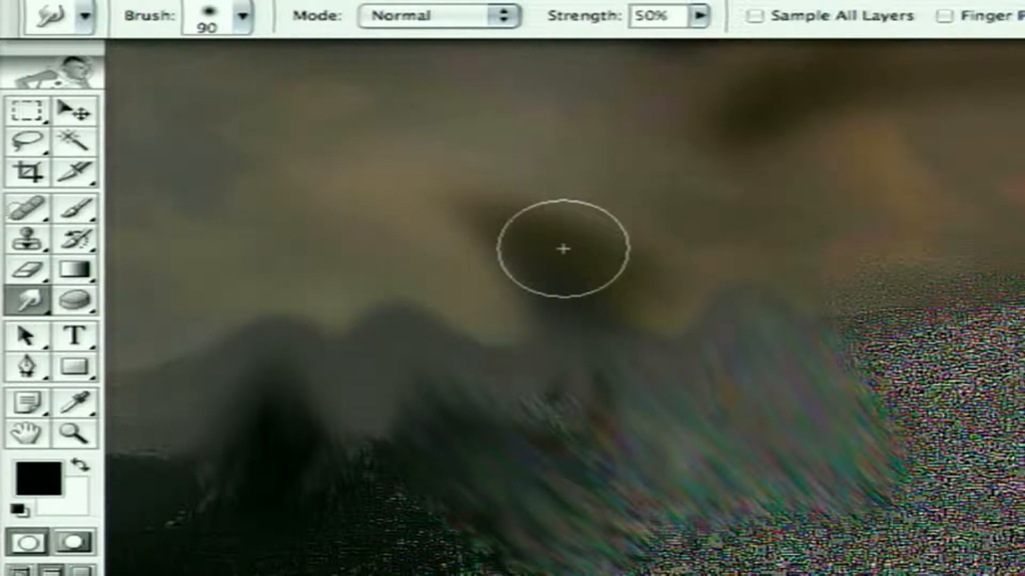
mouse_move(563, 249)
left_mouse_down()
mouse_move(574, 277)
mouse_move(583, 267)
left_mouse_up()
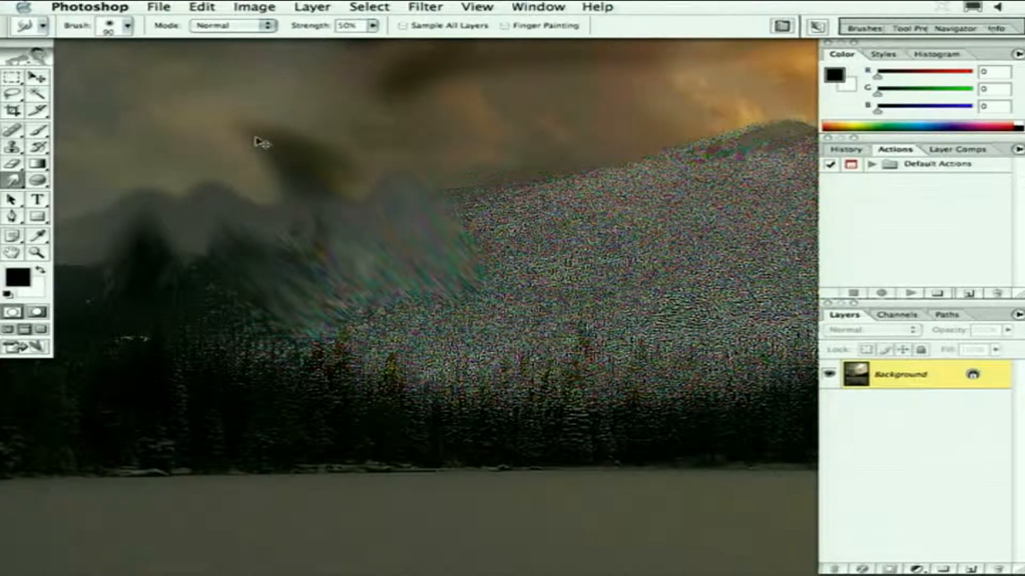
Step: Revert the photo to its last saved version, toggling the revert off and on to compare it with the retouched image
key("super+minus")
key("super+minus")
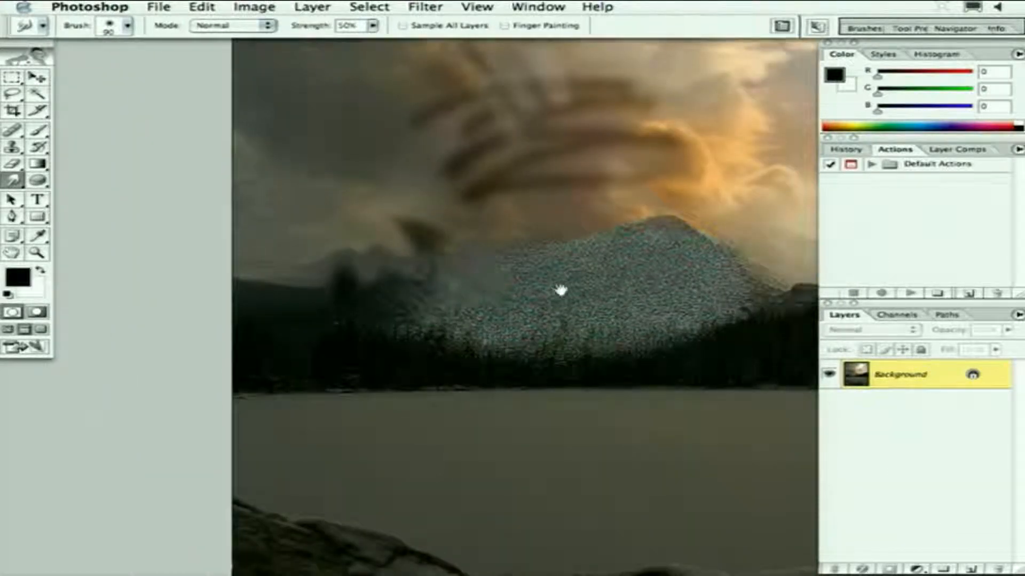
mouse_move(561, 291)
left_mouse_down()
mouse_move(298, 256)
mouse_move(336, 324)
left_mouse_up()
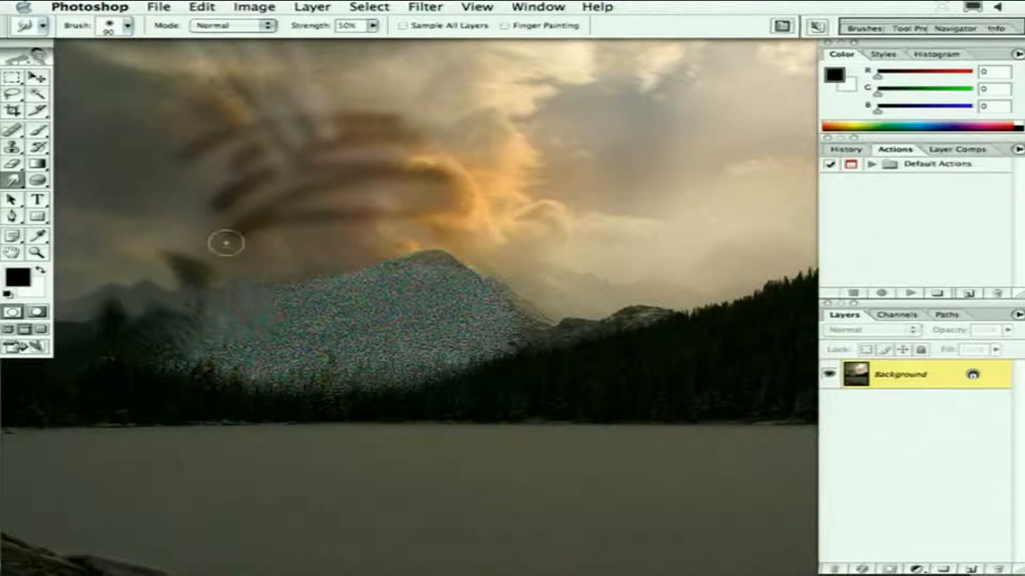
left_click(159, 7)
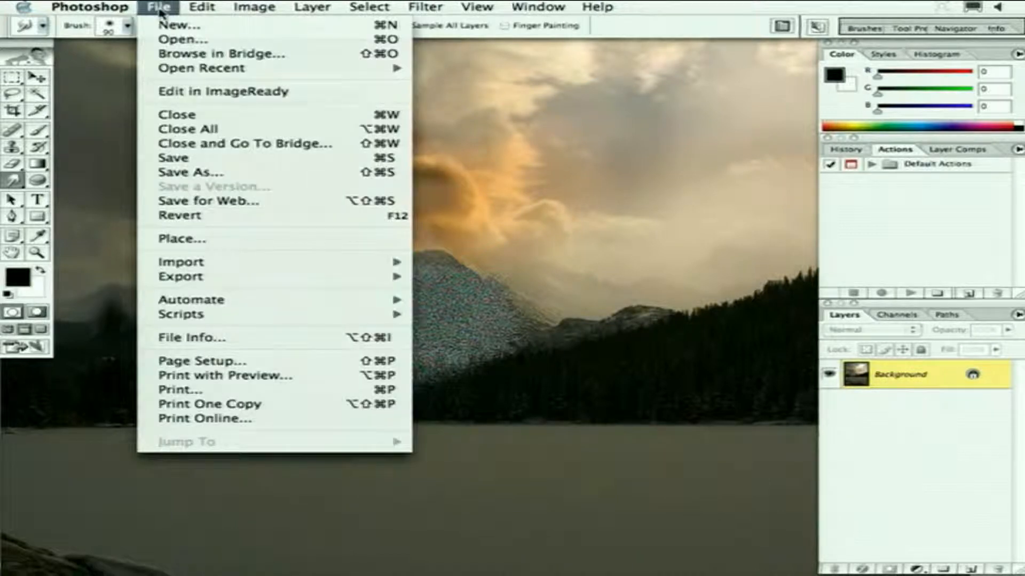
left_click(231, 216)
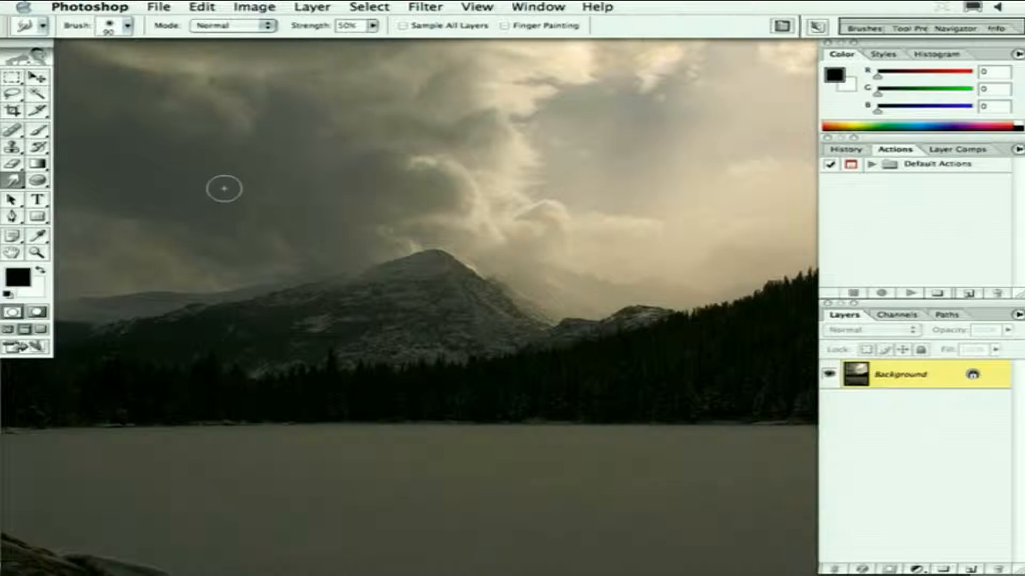
key("super+z")
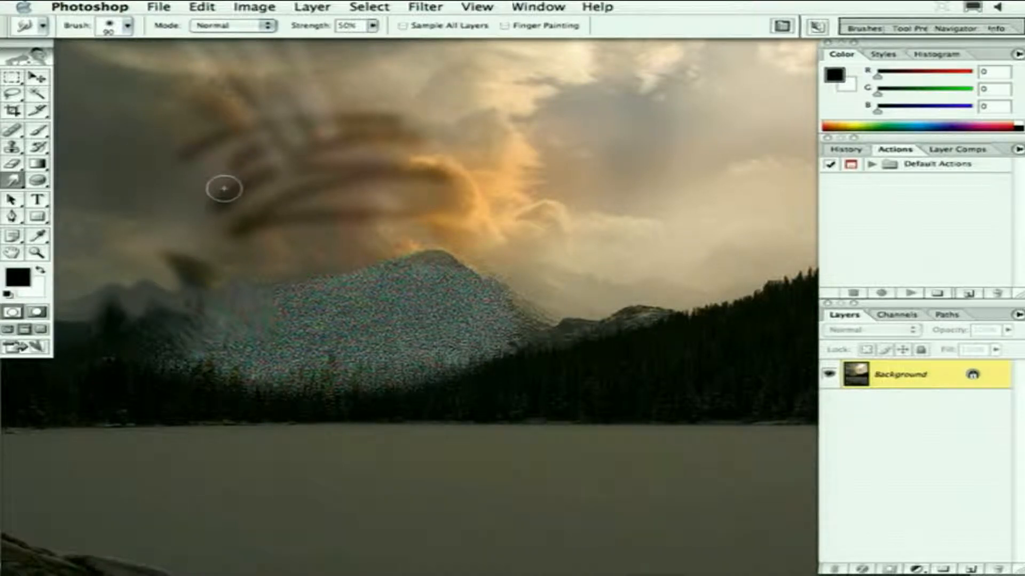
key("super+z")
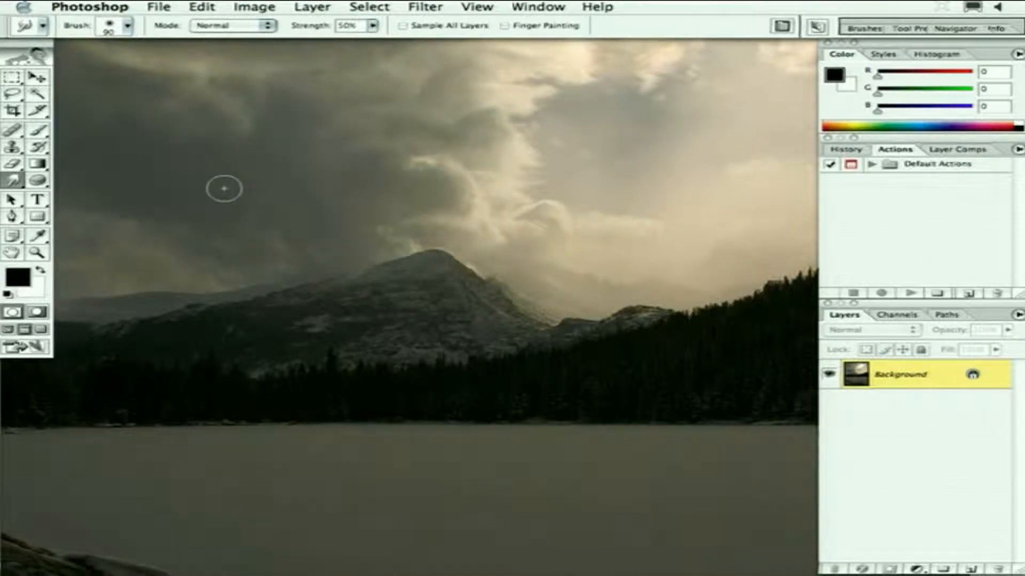
Step: Switch to the Dodge tool over the snowy foreground rocks and enlarge its brush to 800 px
key("space")
left_click_drag(365, 290, 446, 305)
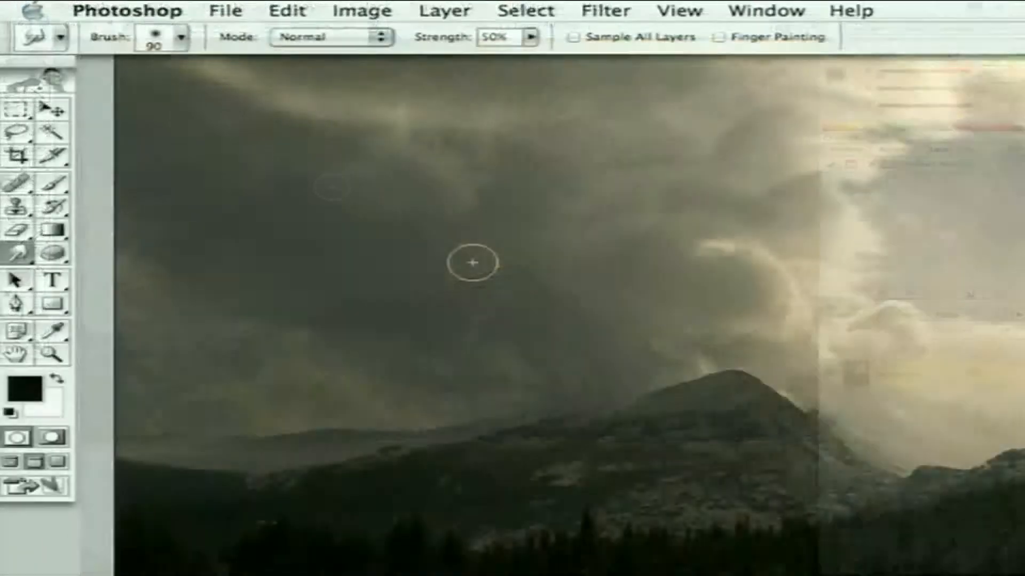
key("space")
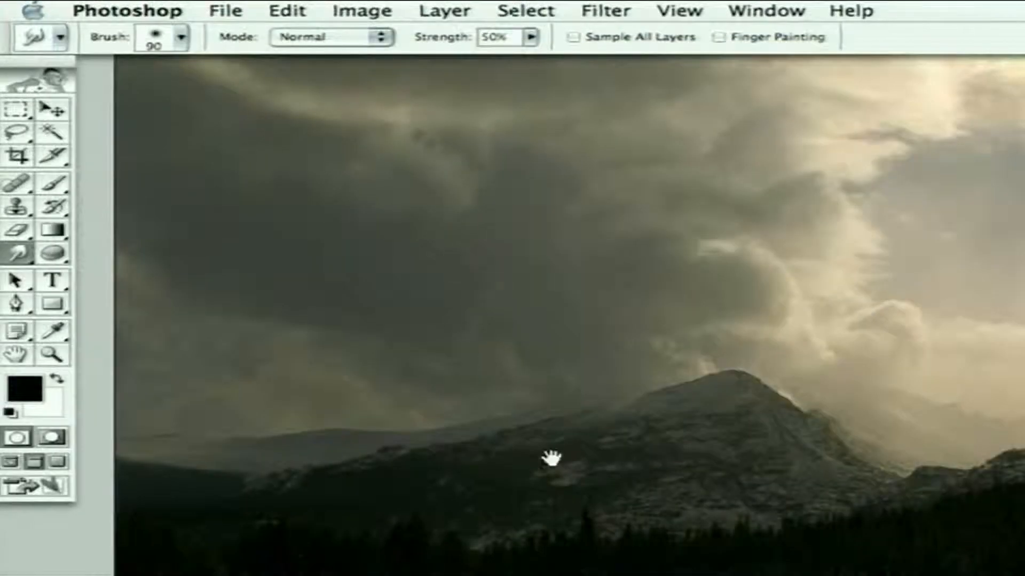
left_click_drag(429, 383, 361, 126)
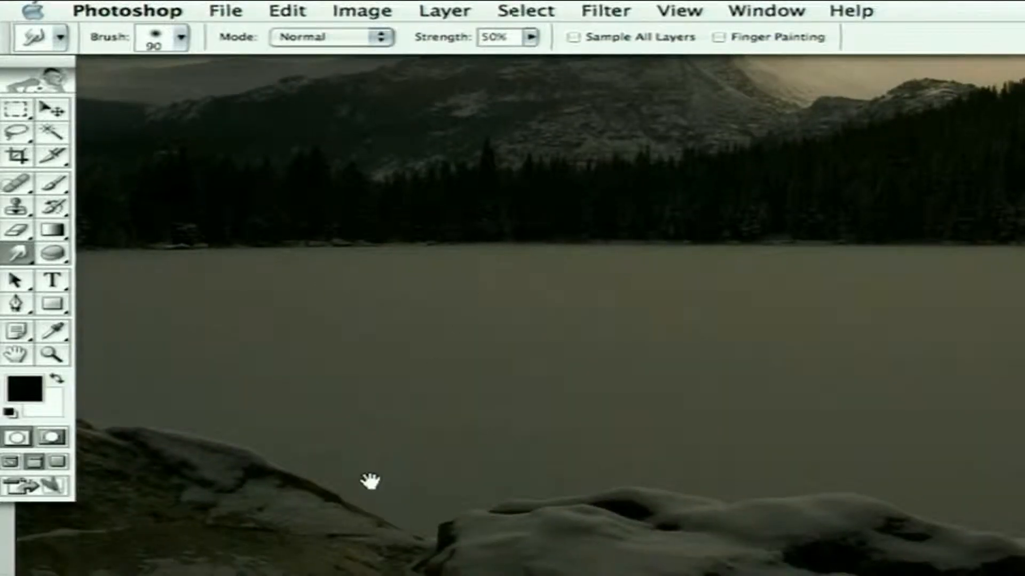
left_click_drag(366, 480, 411, 312)
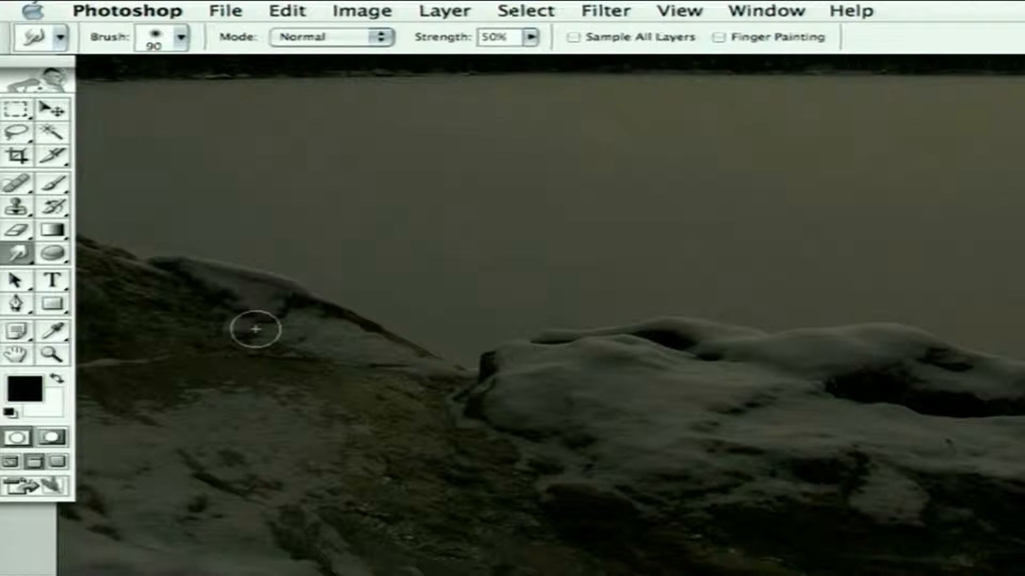
key("o")
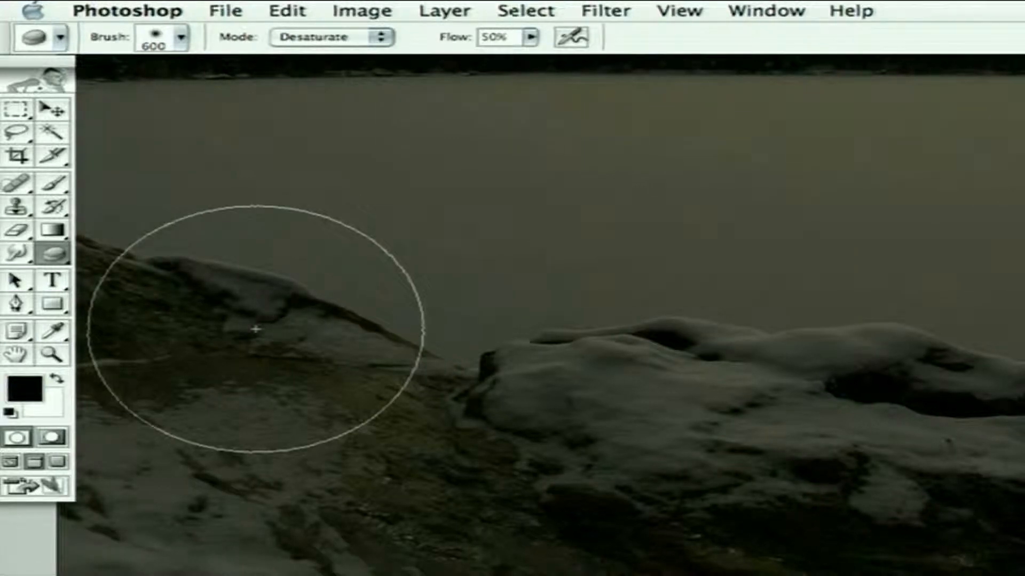
key("shift+o")
key("bracketright")
key("bracketright")
key("bracketright")
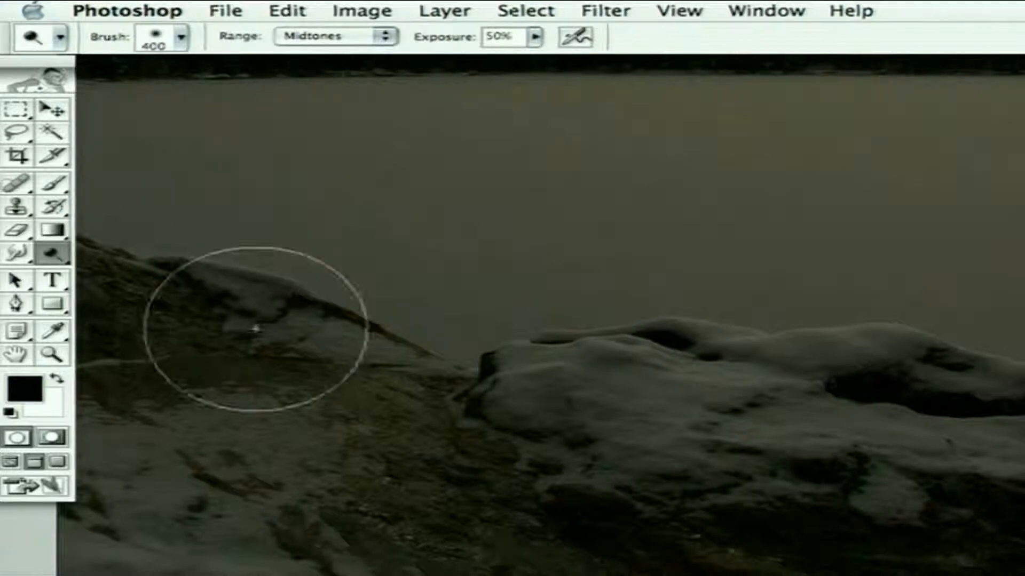
key("bracketright")
key("bracketright")
key("bracketright")
key("bracketright")
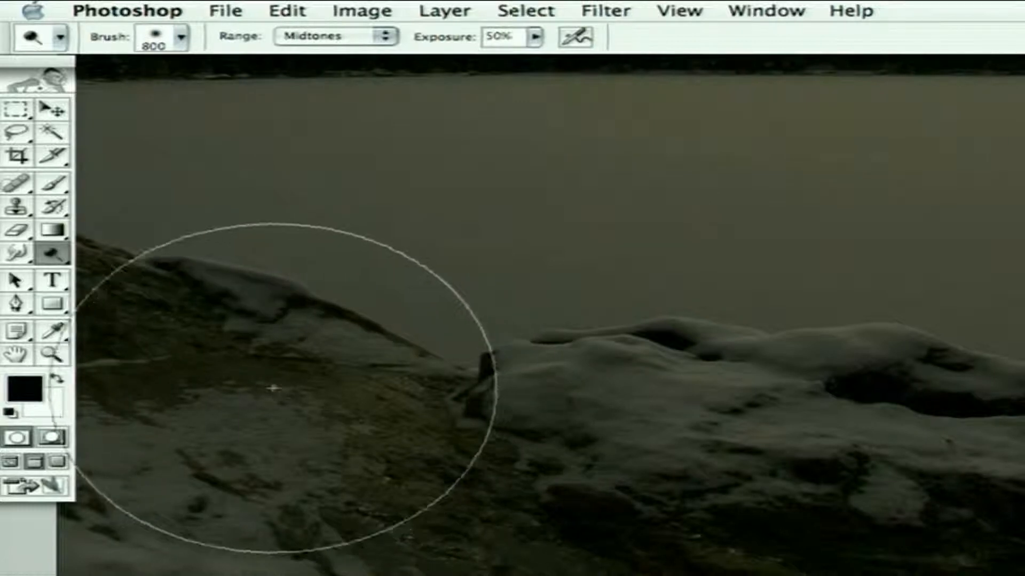
Step: Dodge the snowy foreground rocks at Midtones range and 50% exposure, comparing before and after, and undo the final stroke
mouse_move(273, 389)
left_mouse_down()
mouse_move(409, 478)
mouse_move(530, 474)
mouse_move(582, 456)
mouse_move(970, 460)
mouse_move(731, 430)
mouse_move(515, 427)
left_mouse_up()
key("space")
mouse_move(795, 504)
left_mouse_down()
mouse_move(664, 451)
mouse_move(481, 422)
mouse_move(352, 421)
mouse_move(881, 437)
left_mouse_up()
key("space")
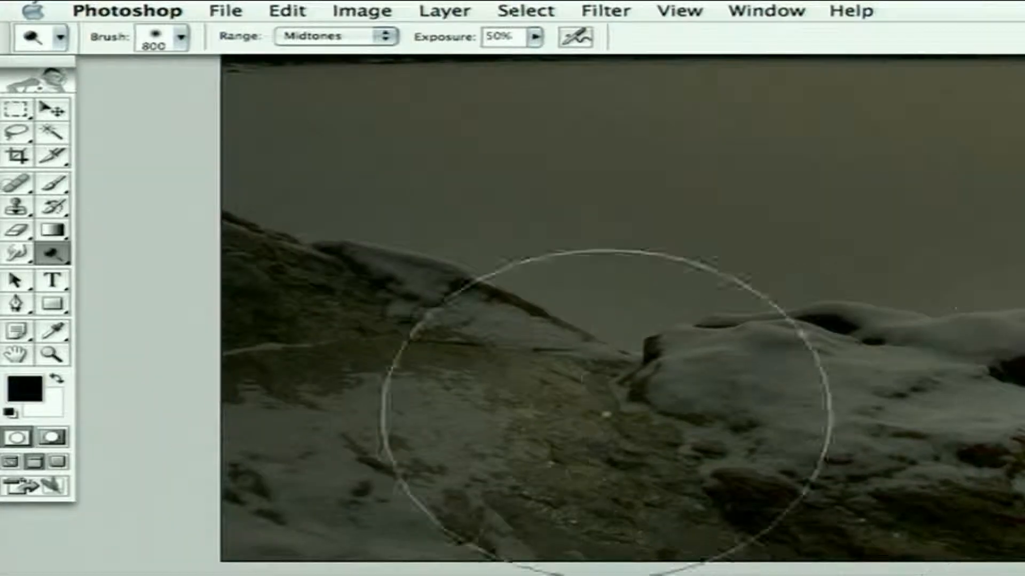
mouse_move(343, 311)
left_mouse_down()
mouse_move(293, 287)
mouse_move(299, 322)
left_mouse_up()
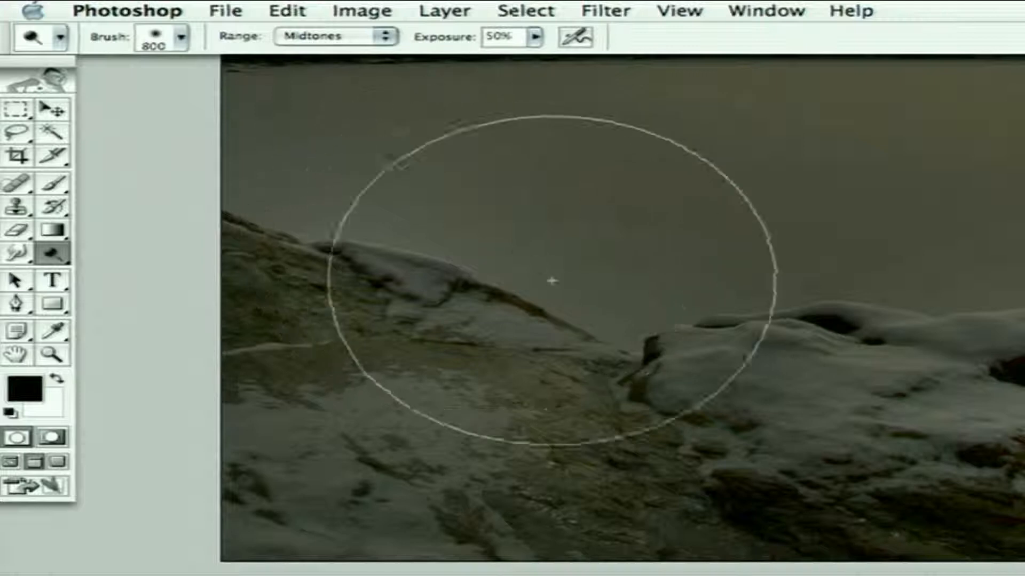
key("super+z")
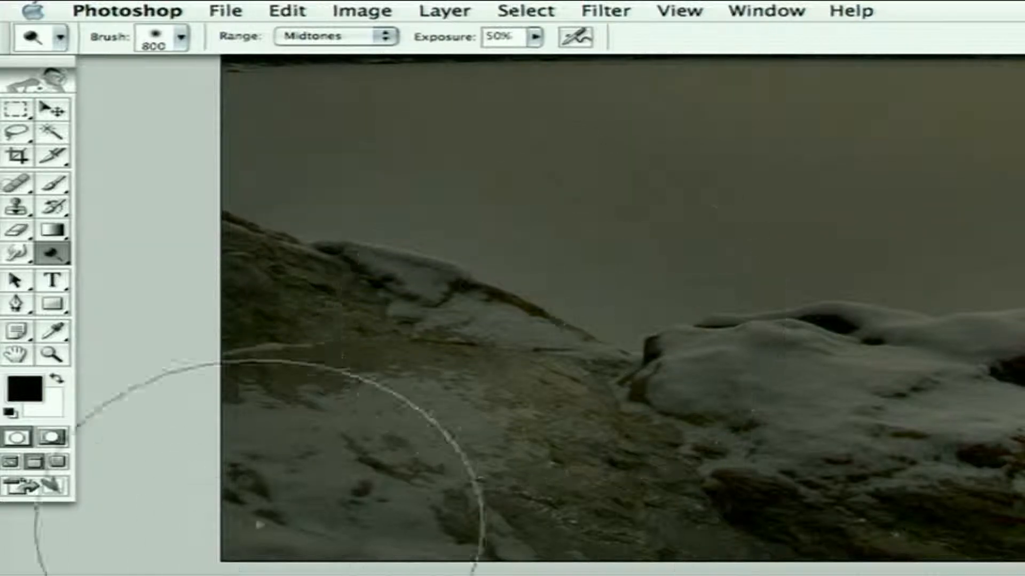
key("super+z")
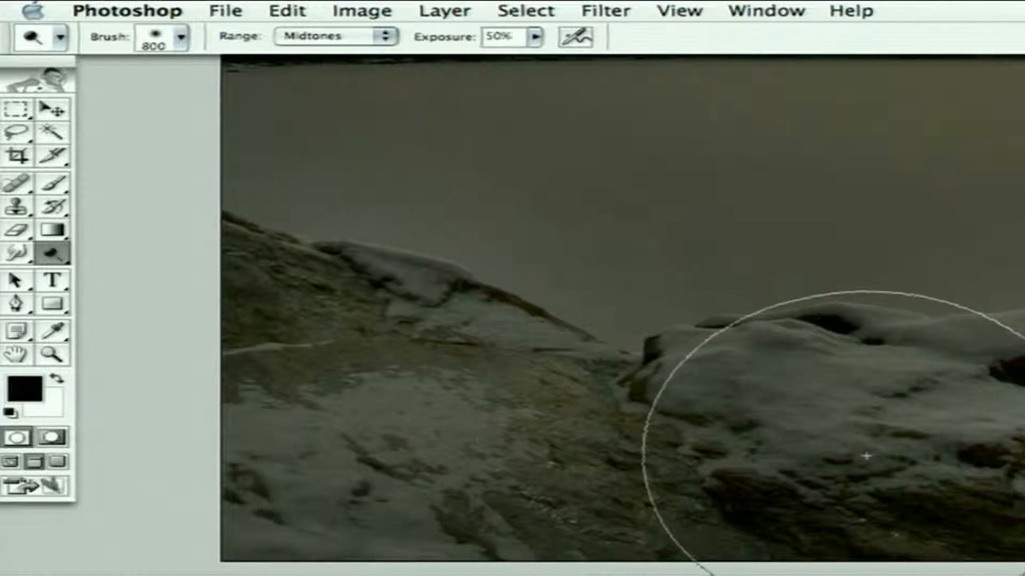
mouse_move(867, 456)
left_mouse_down()
mouse_move(583, 461)
mouse_move(385, 404)
mouse_move(303, 362)
left_mouse_up()
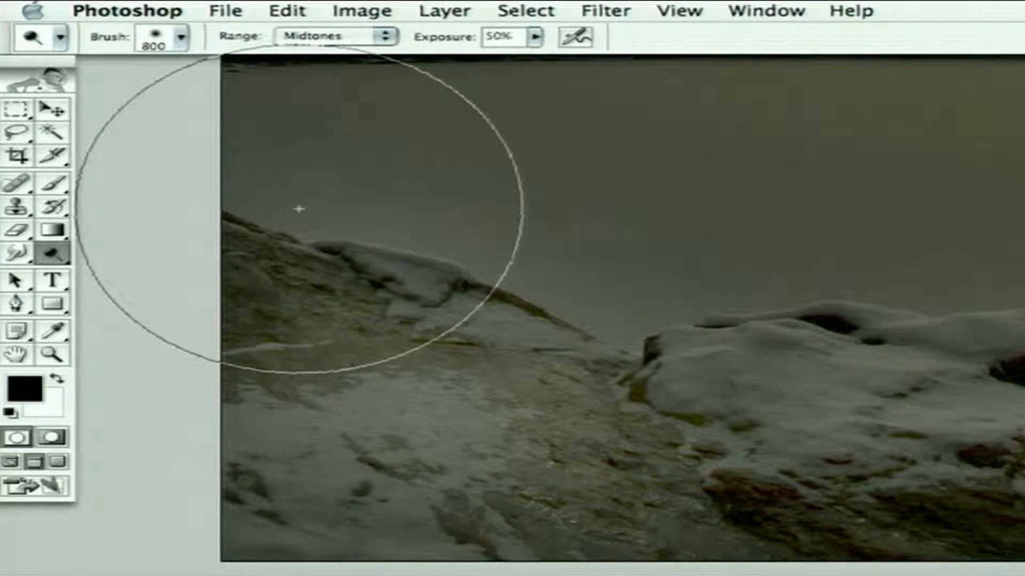
key("super+z")
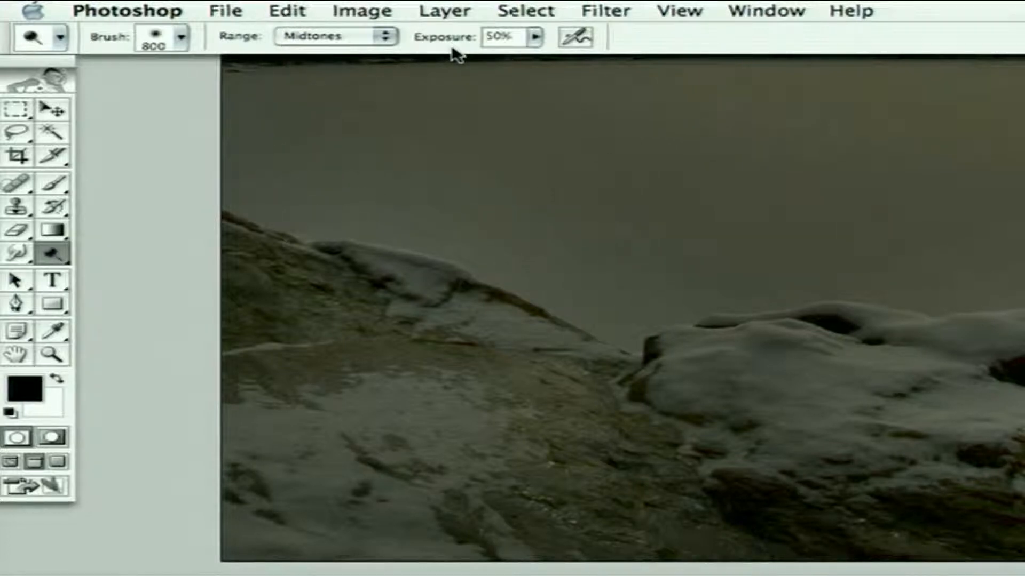
Step: Lower the Dodge tool's exposure to 24%, try 47%, and settle on 23%
left_click(535, 37)
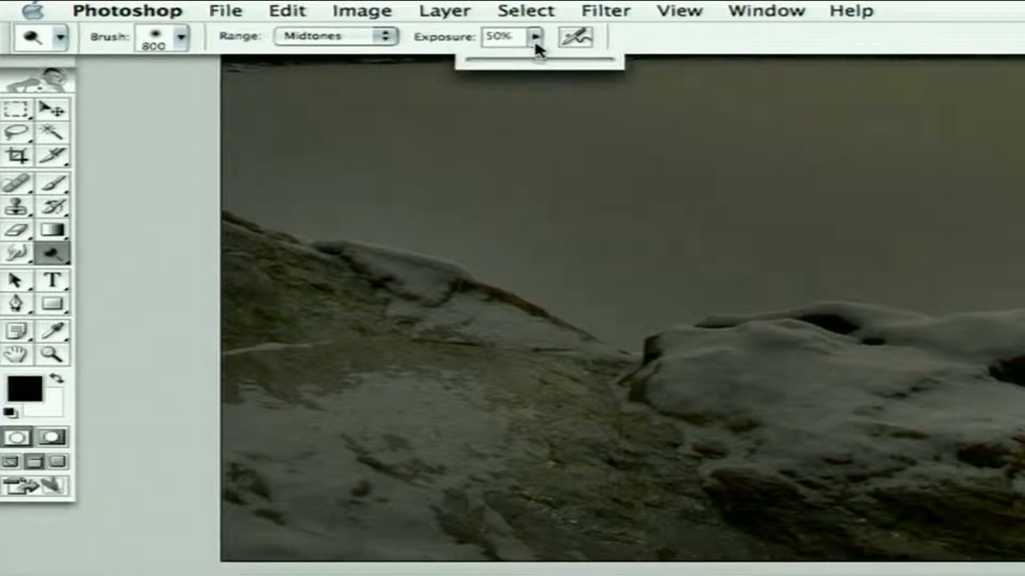
left_click_drag(539, 61, 503, 61)
left_click(386, 383)
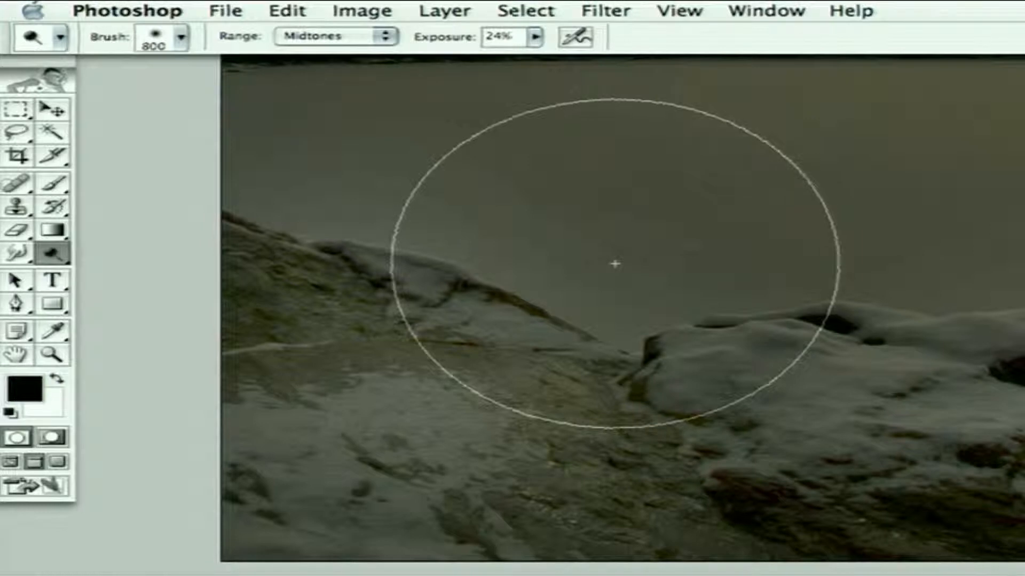
key("4")
key("7")
key("2")
key("3")
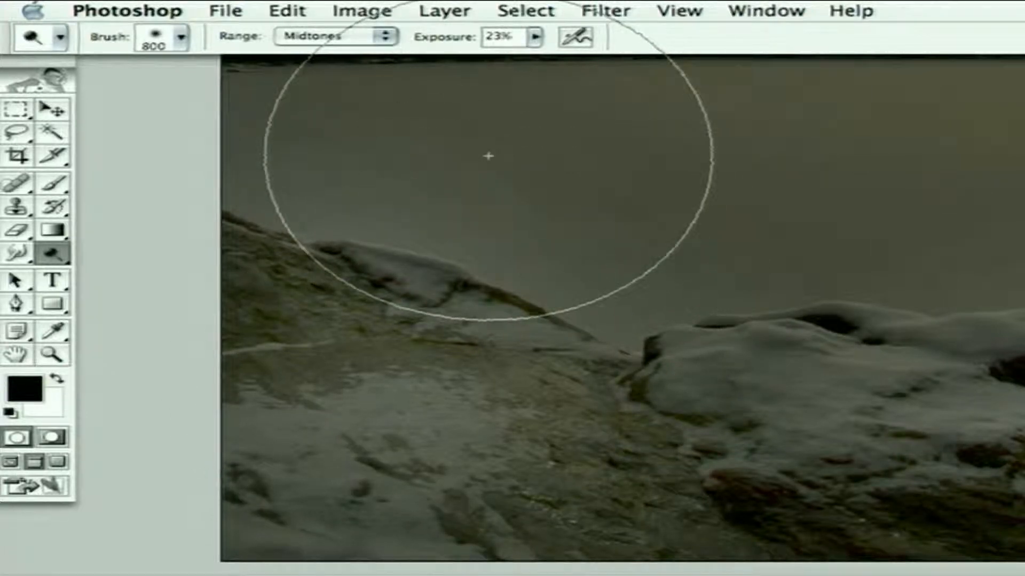
Step: Turn on airbrush mode for the Dodge tool and build up strong lightening over the foreground rocks
left_click(574, 41)
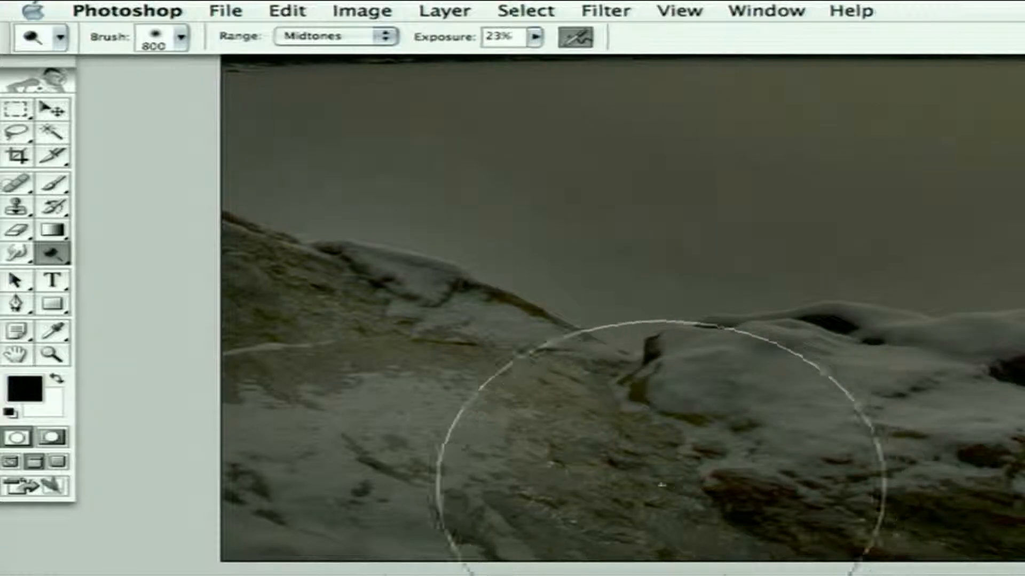
left_click_drag(505, 446, 506, 446)
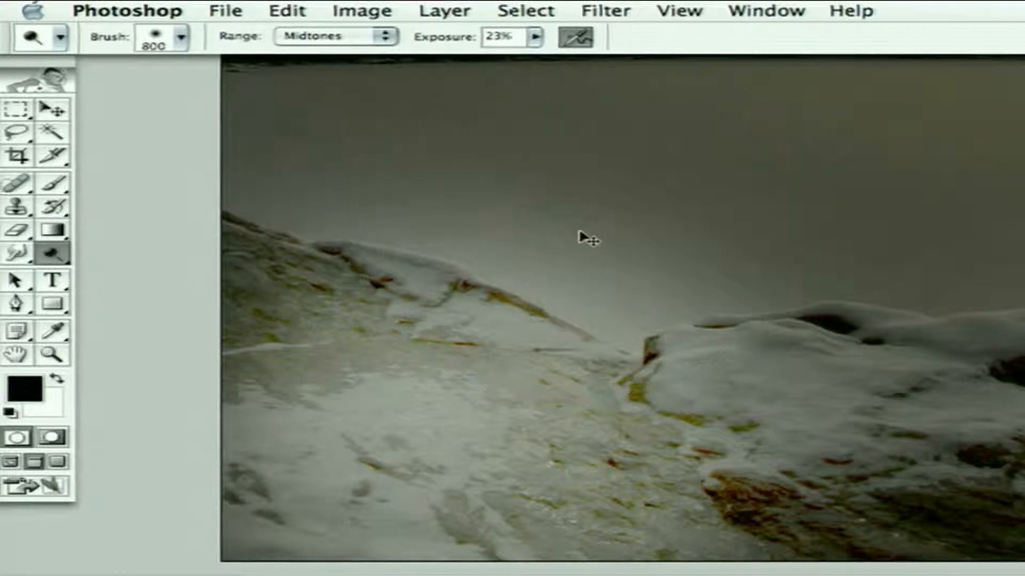
Step: Undo the airbrushed lightening on the foreground rocks and turn off the Dodge tool's airbrush mode
key("super+z")
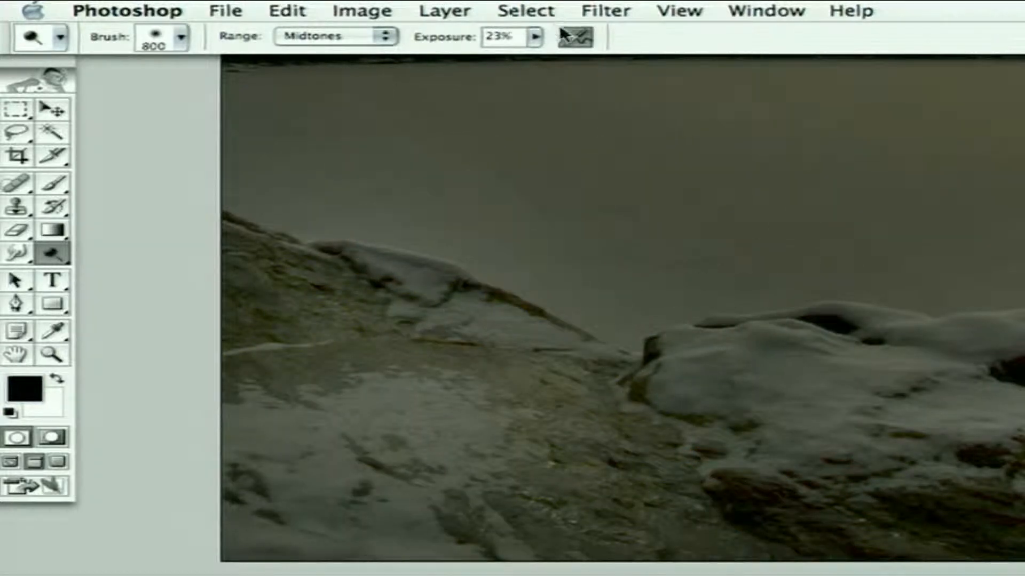
left_click(569, 37)
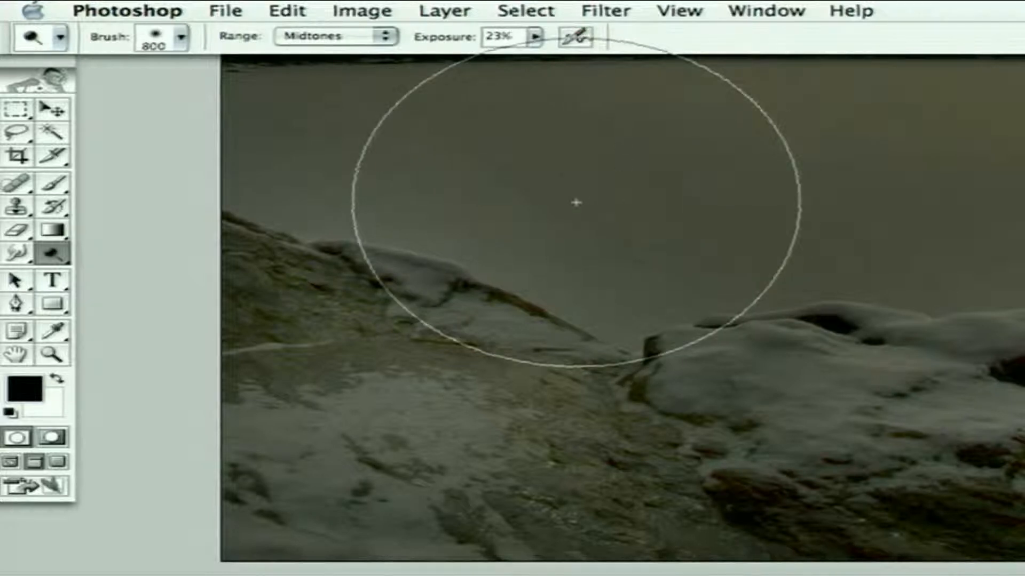
Step: Try dodging the dark forested slope across the lake at Midtones range and 23% exposure, and undo the stroke
left_click(776, 254, "alt")
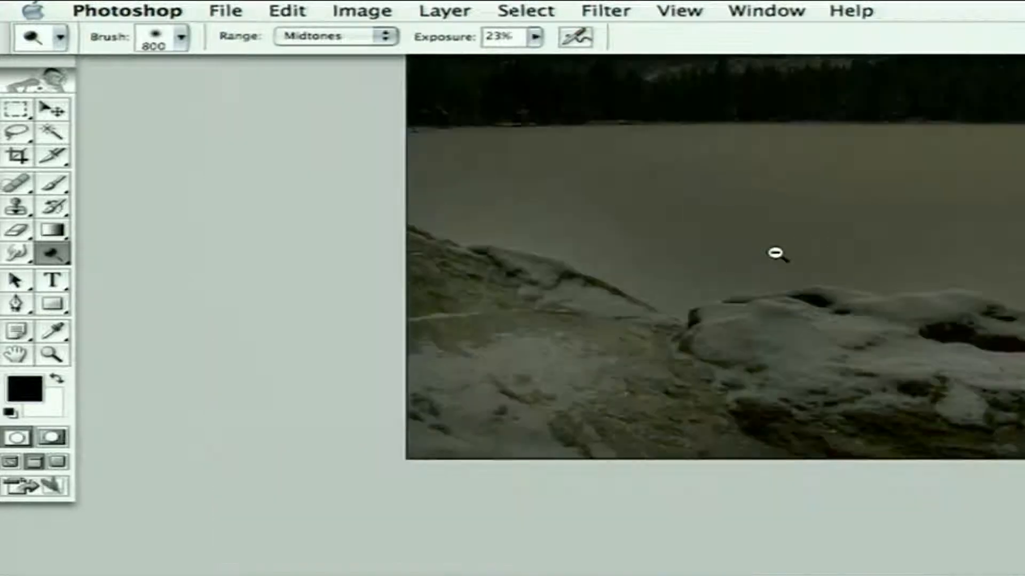
left_click_drag(940, 165, 465, 354)
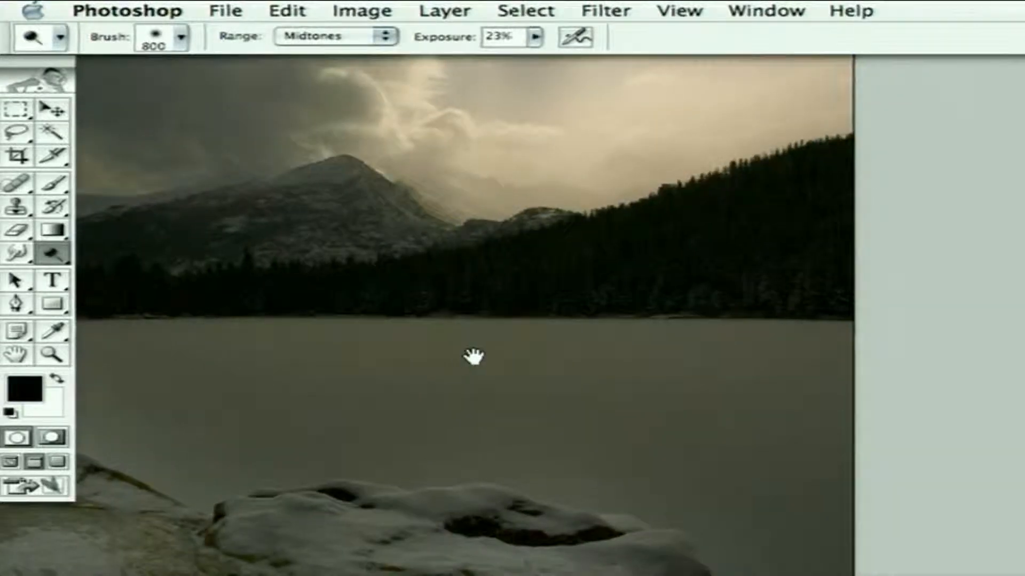
left_click_drag(696, 285, 590, 341)
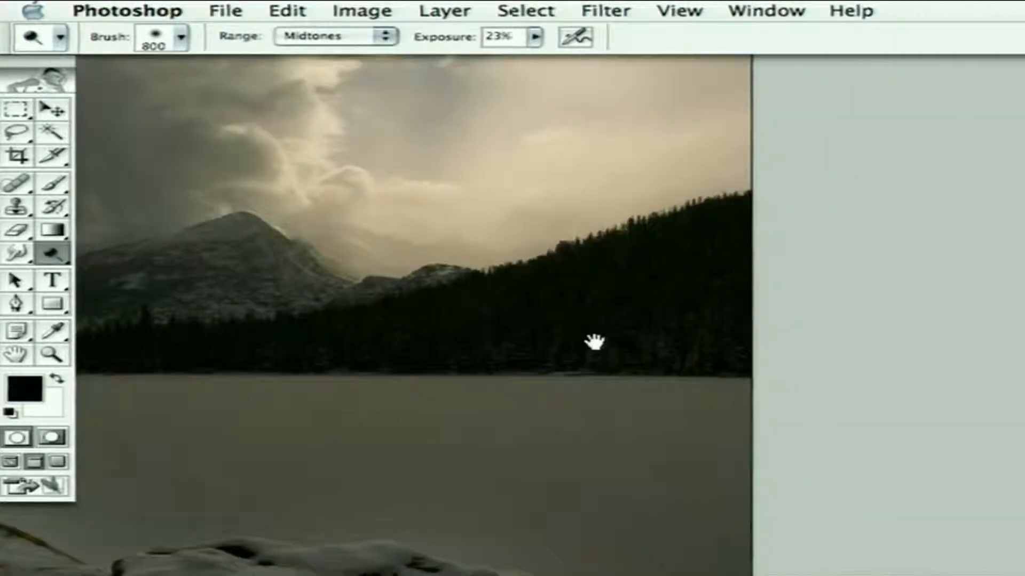
left_click(567, 313, "ctrl")
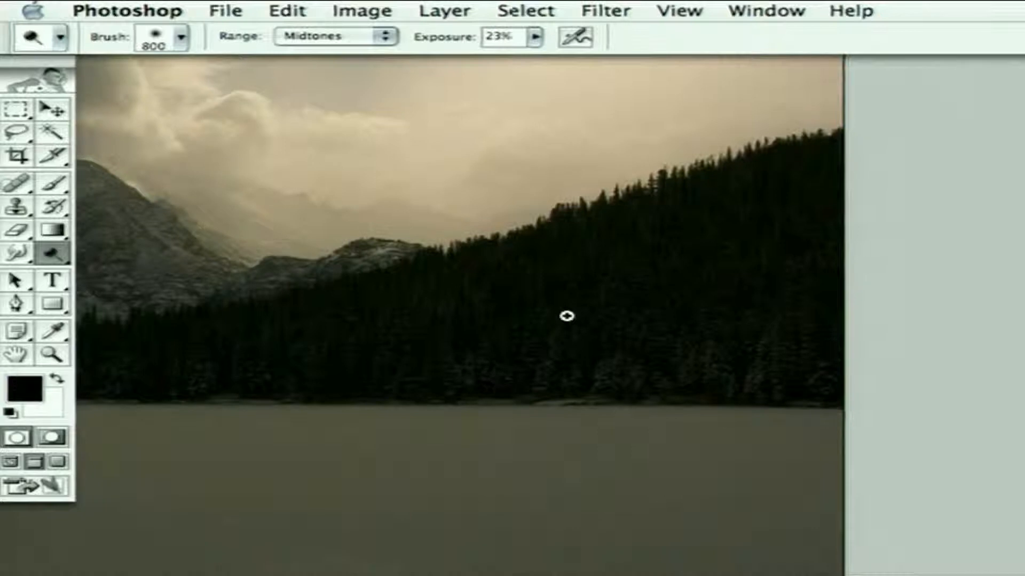
left_click_drag(569, 317, 835, 320)
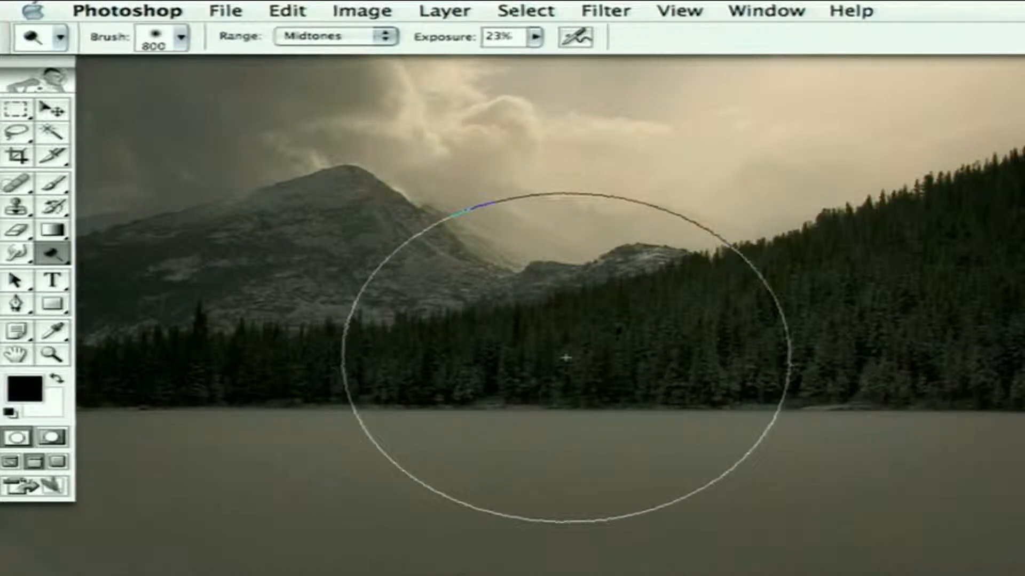
key("super+z")
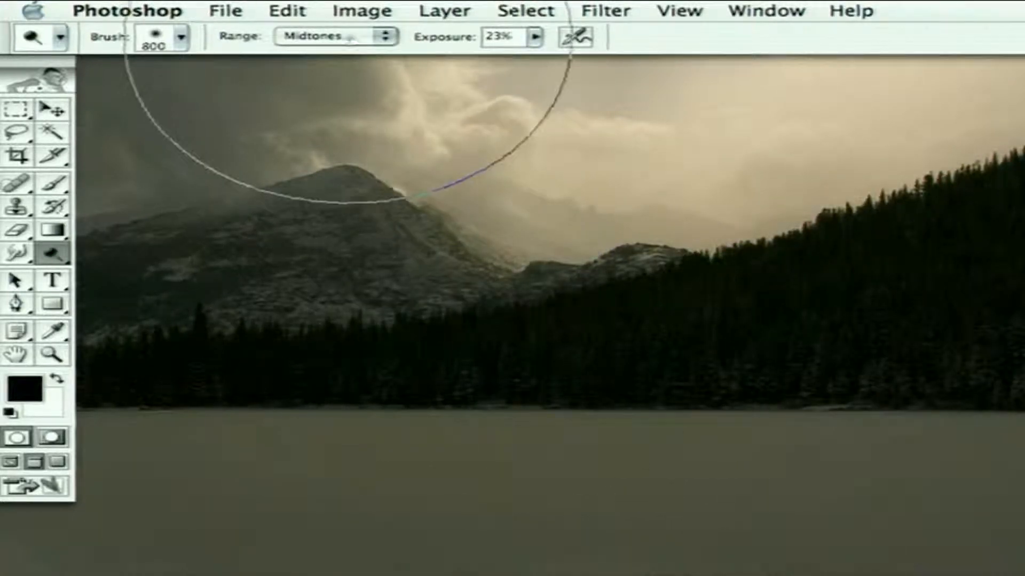
Step: Set the Dodge range to Highlights and lighten the forest along the far shore and the lower mountain slopes
left_click(341, 36)
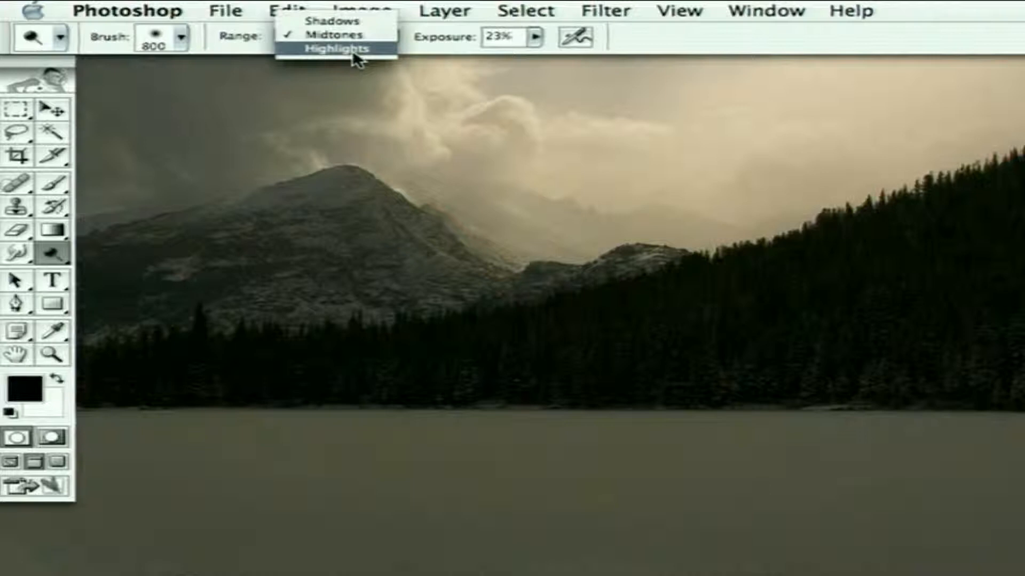
left_click(355, 50)
mouse_move(745, 324)
left_mouse_down()
mouse_move(609, 332)
mouse_move(918, 332)
mouse_move(477, 340)
mouse_move(491, 320)
mouse_move(892, 331)
mouse_move(252, 366)
mouse_move(412, 371)
mouse_move(704, 354)
left_mouse_up()
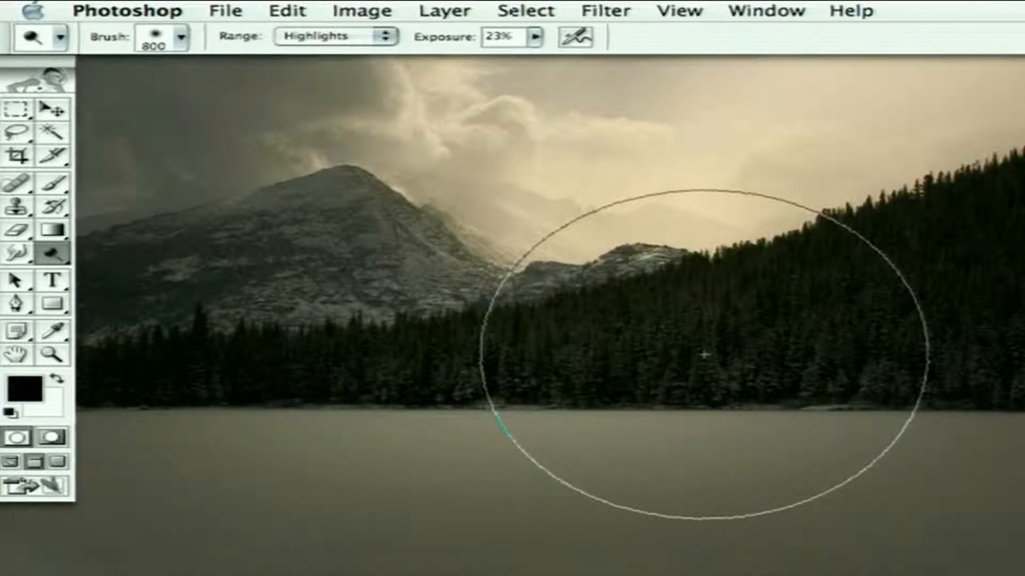
mouse_move(704, 354)
left_mouse_down()
mouse_move(718, 330)
mouse_move(687, 332)
mouse_move(815, 321)
mouse_move(881, 270)
mouse_move(858, 286)
mouse_move(671, 316)
mouse_move(758, 323)
mouse_move(892, 205)
mouse_move(745, 244)
mouse_move(849, 217)
mouse_move(760, 263)
mouse_move(862, 245)
mouse_move(677, 308)
mouse_move(414, 368)
left_mouse_up()
key("space")
left_click_drag(336, 373, 652, 361)
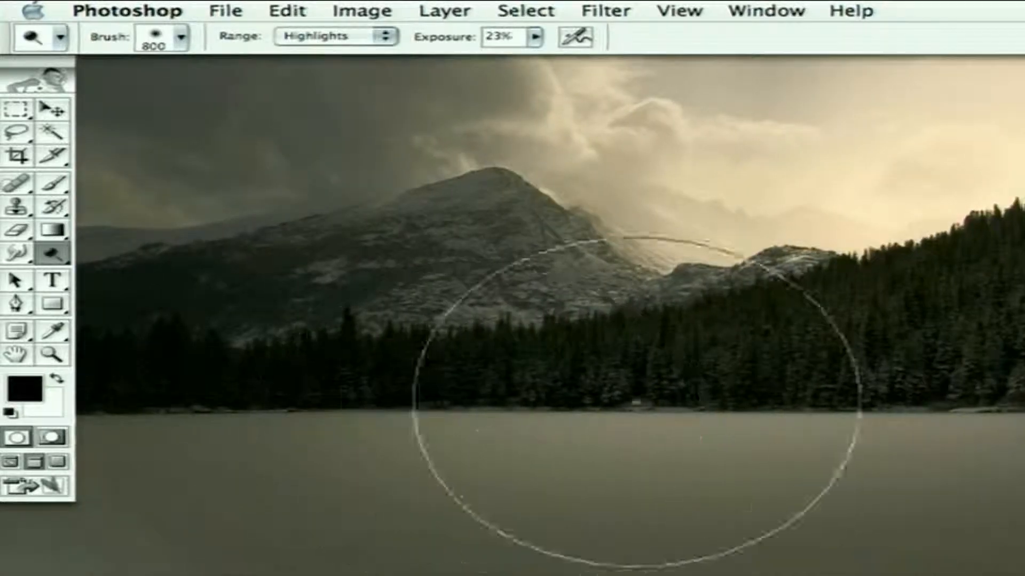
mouse_move(368, 383)
left_mouse_down()
mouse_move(645, 386)
mouse_move(322, 383)
mouse_move(544, 395)
left_mouse_up()
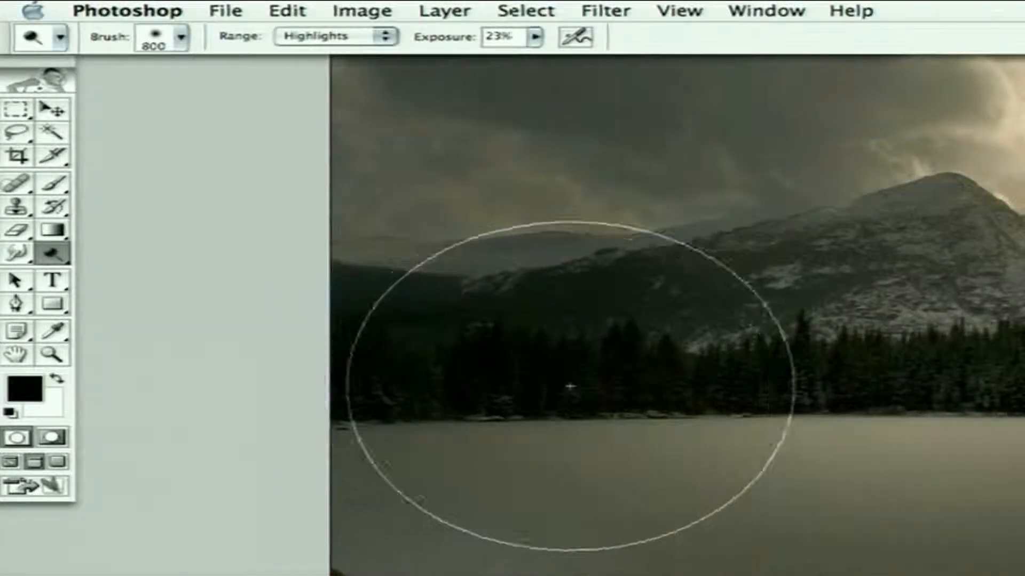
Step: Reduce the Dodge brush to 400 px and lighten the trees at the left end of the far shoreline
key("bracketleft")
key("bracketleft")
key("bracketleft")
key("bracketleft")
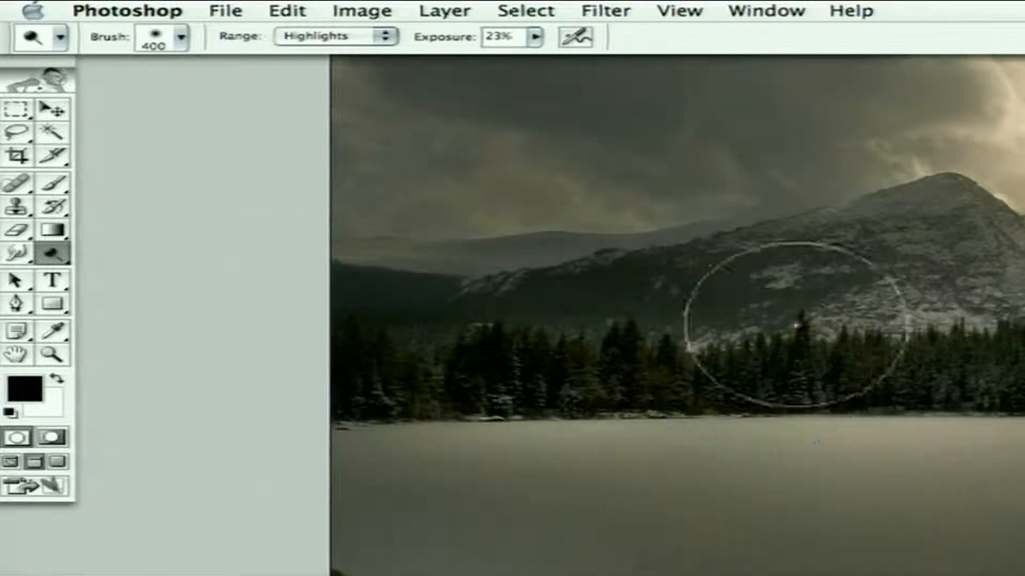
key("space")
left_click_drag(846, 304, 407, 314)
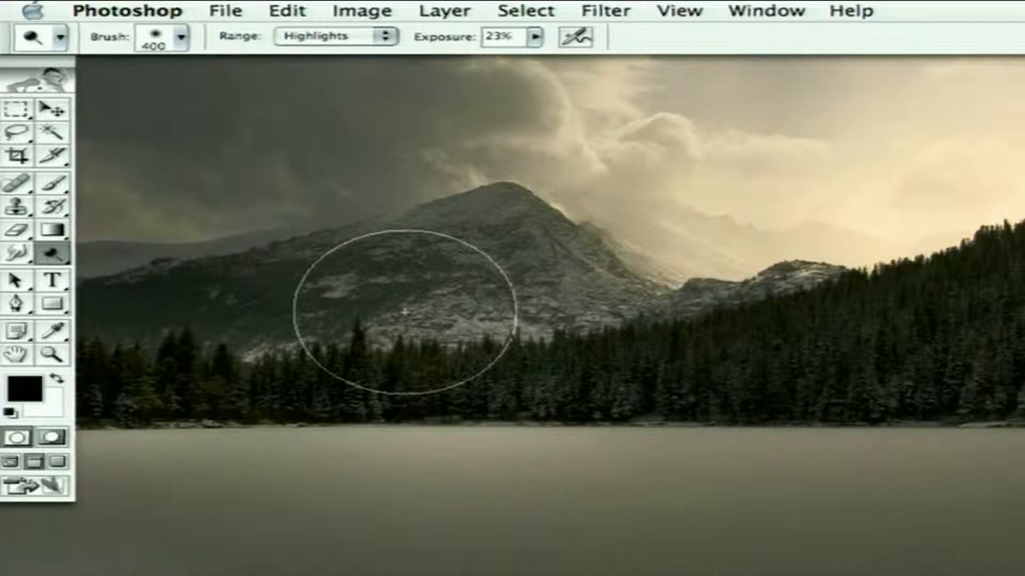
Step: Set the Dodge range to Shadows and lighten the dark evergreens across the forested slope
left_click(314, 37)
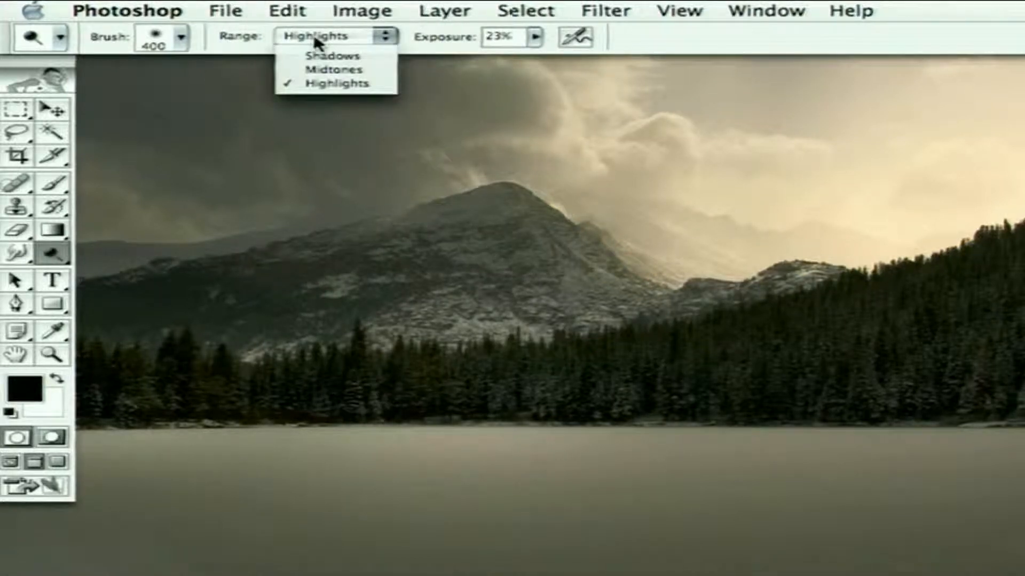
left_click(329, 60)
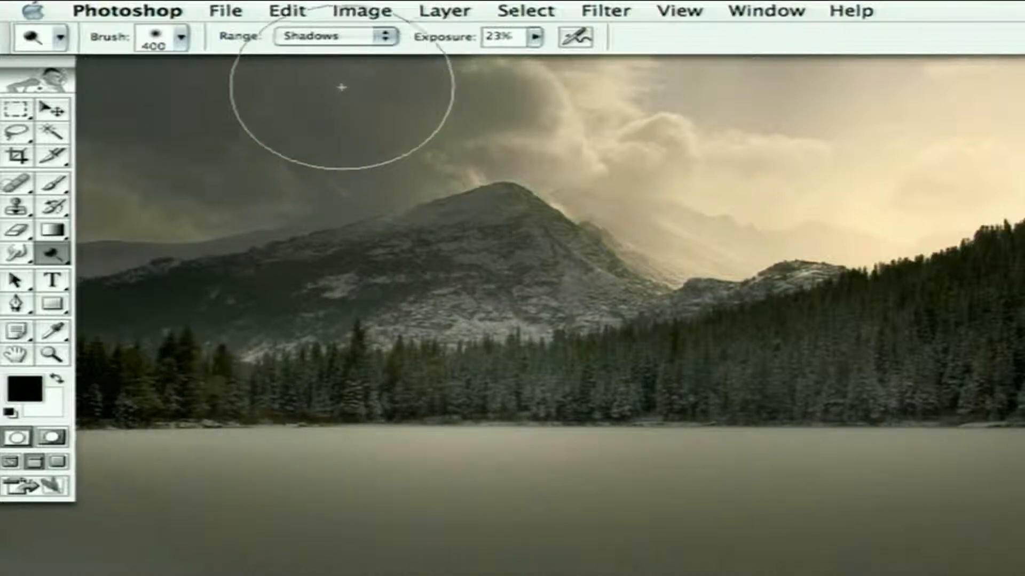
left_click(320, 47)
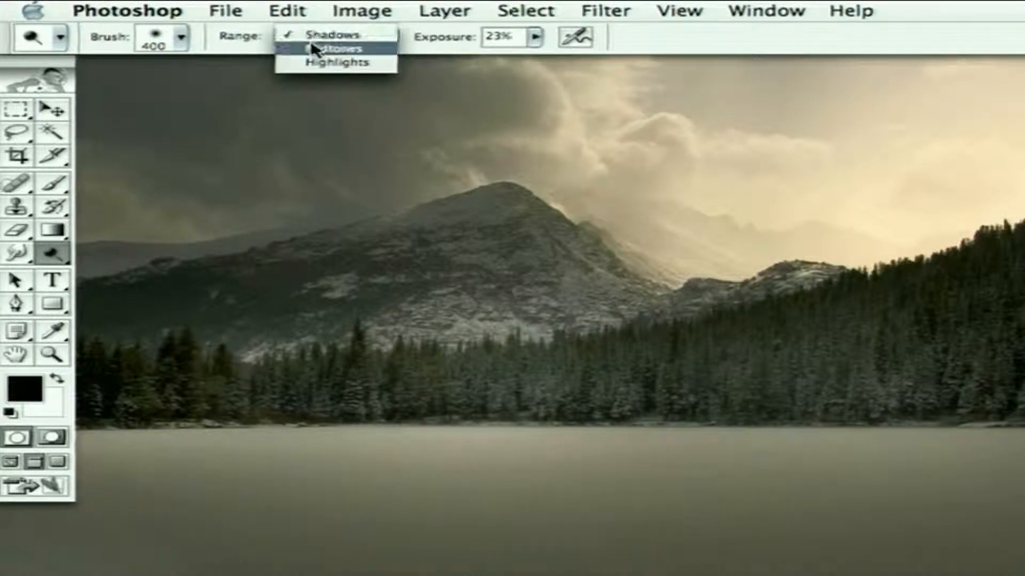
left_click(316, 76)
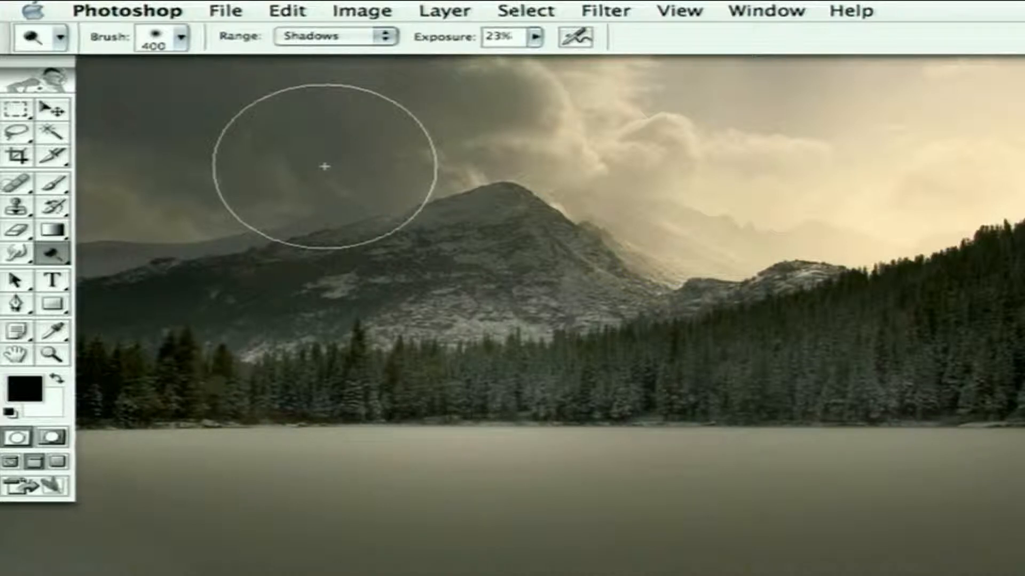
Step: Cycle the Dodge range through Highlights and Midtones, and return it to Shadows
key("alt+shift+h")
key("alt+shift+m")
key("alt+shift+s")
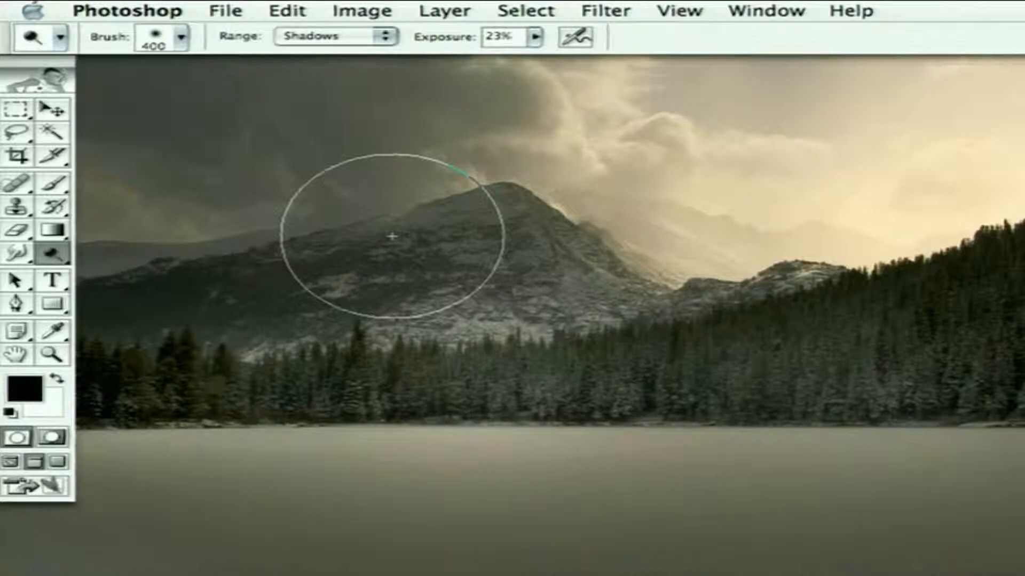
Step: Switch to the Burn tool for working on the stormy sky above the mountain
key("space")
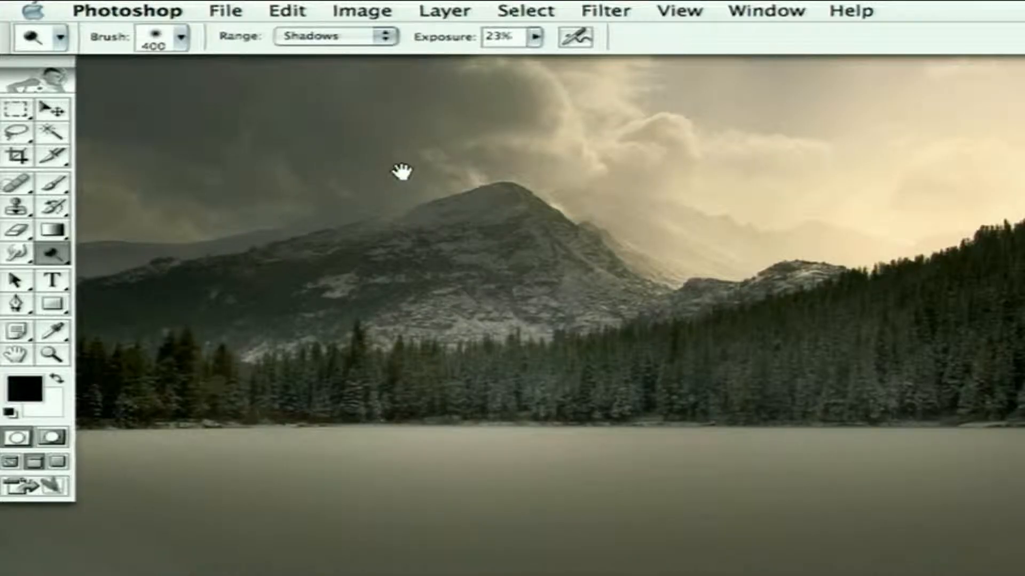
left_click_drag(401, 171, 416, 427)
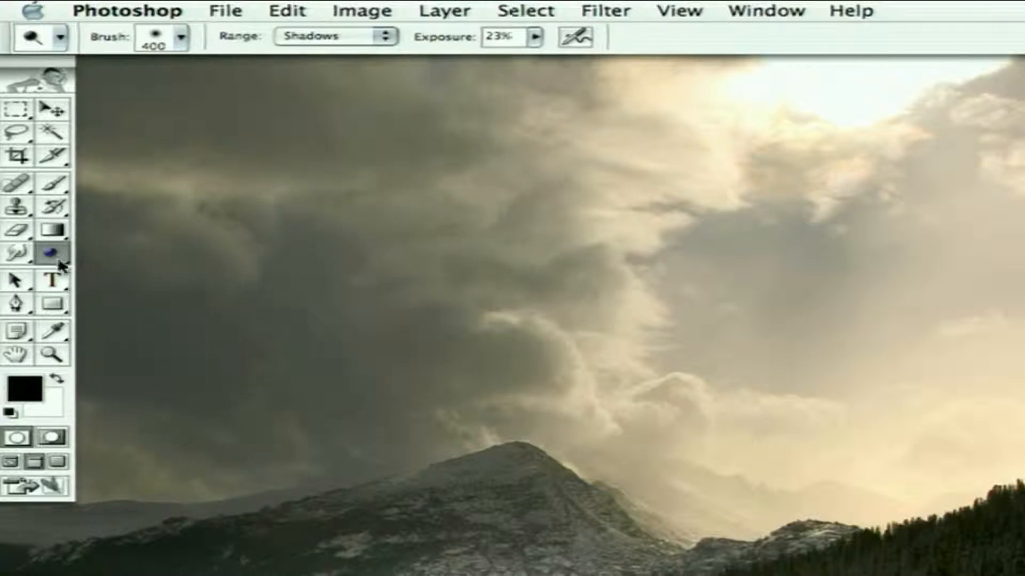
left_click_drag(58, 254, 128, 279)
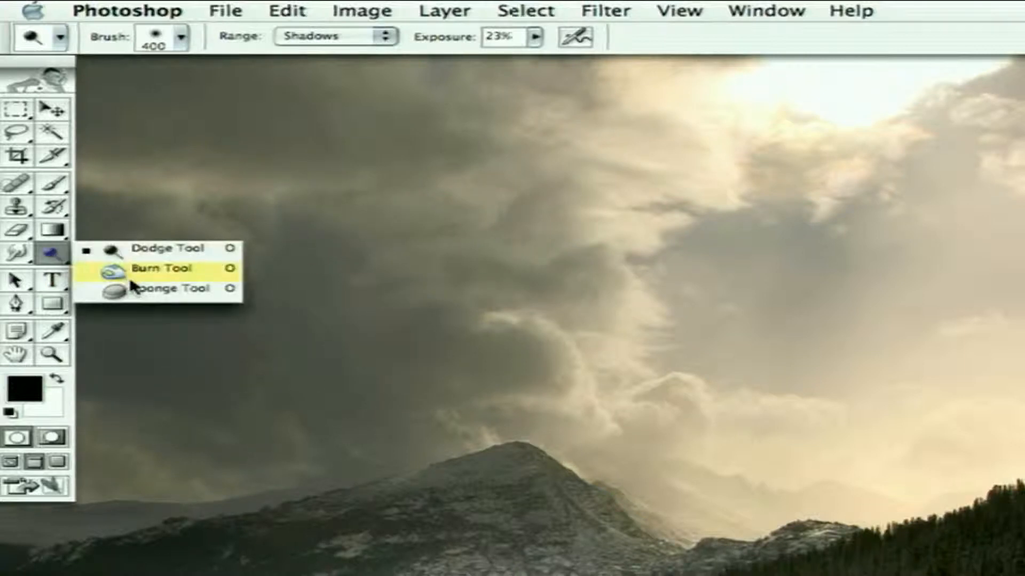
left_click_drag(131, 281, 131, 277)
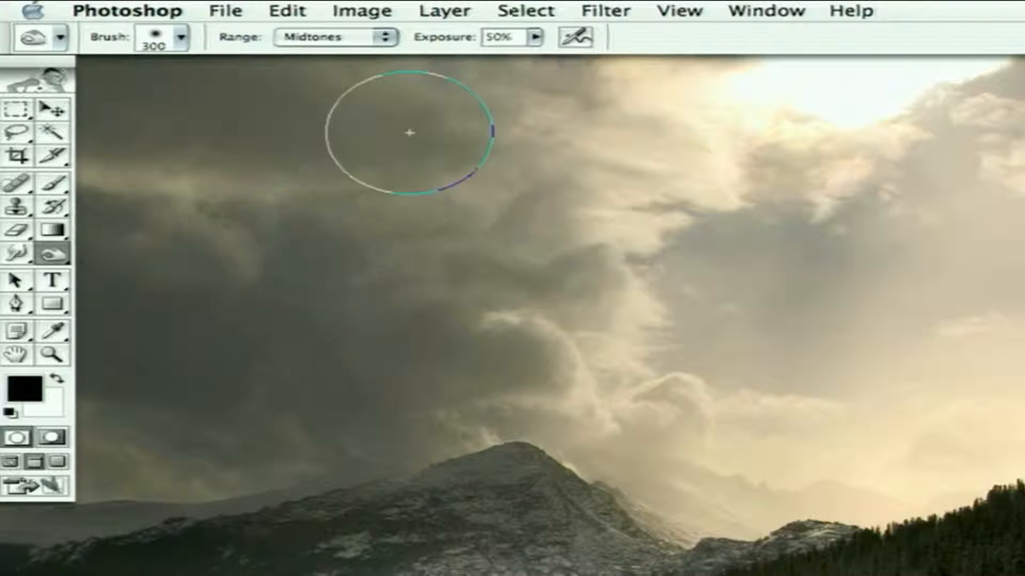
Step: Try burning the dark clouds at Midtones and 50% exposure, undo the stroke, and lower the exposure to 20%
mouse_move(414, 127)
left_mouse_down()
mouse_move(294, 193)
mouse_move(240, 321)
mouse_move(276, 310)
mouse_move(431, 308)
mouse_move(404, 355)
mouse_move(254, 306)
mouse_move(406, 277)
mouse_move(457, 362)
mouse_move(213, 159)
left_mouse_up()
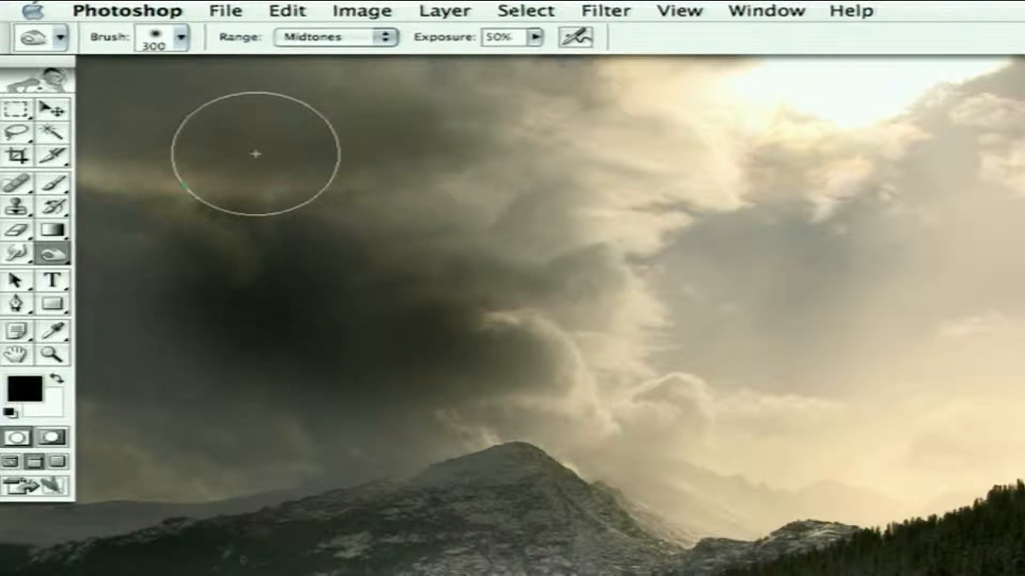
key("super+z")
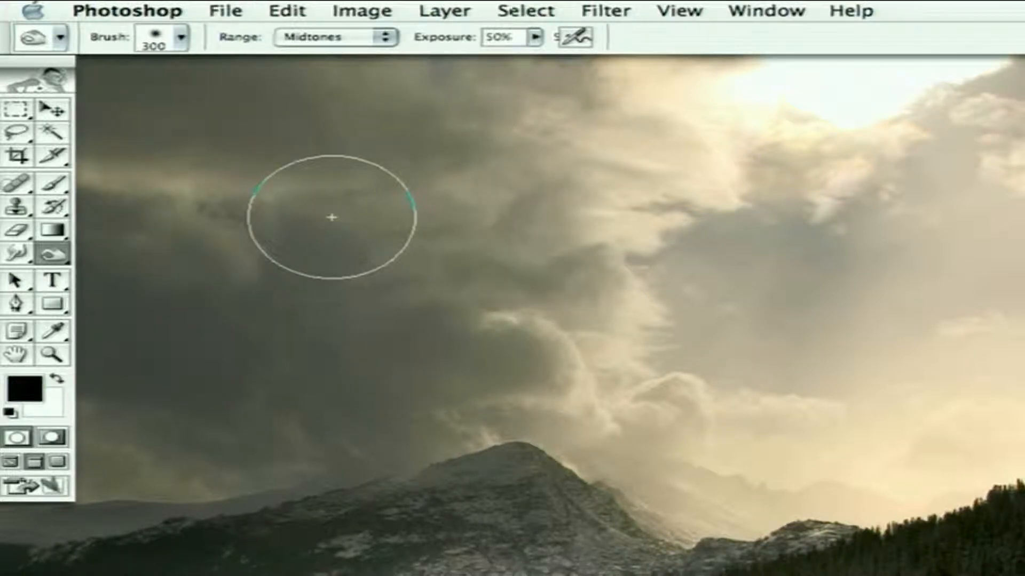
key("2")
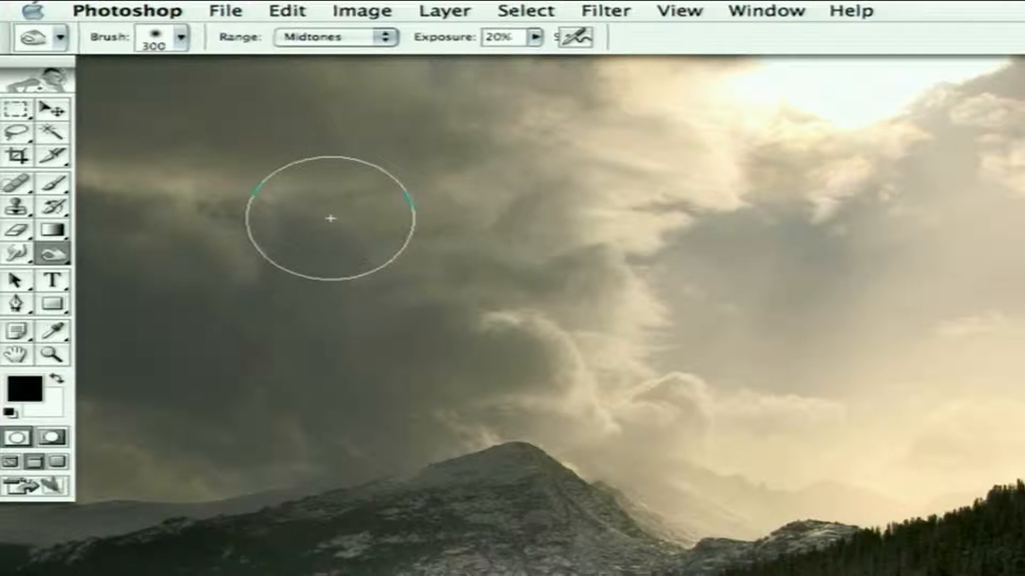
left_click(327, 42)
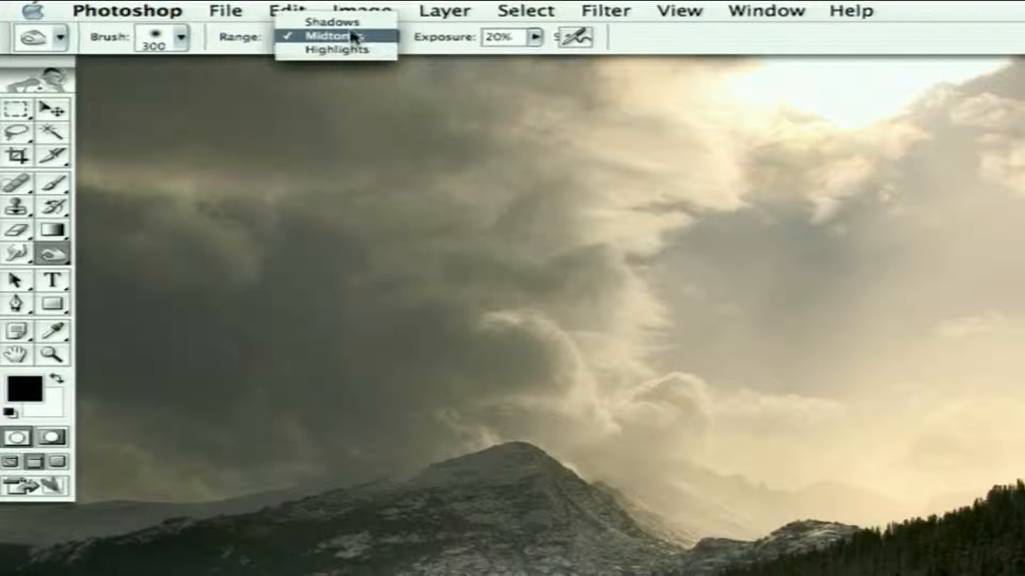
left_click(293, 151)
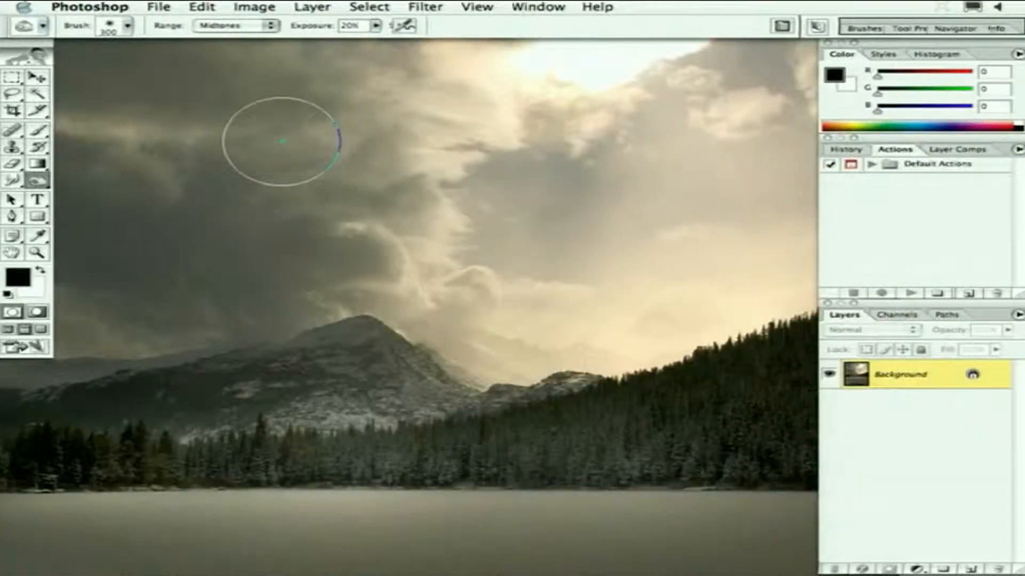
Step: Hide all panels and display the photo full screen on a black background with the sky in view
key("Tab")
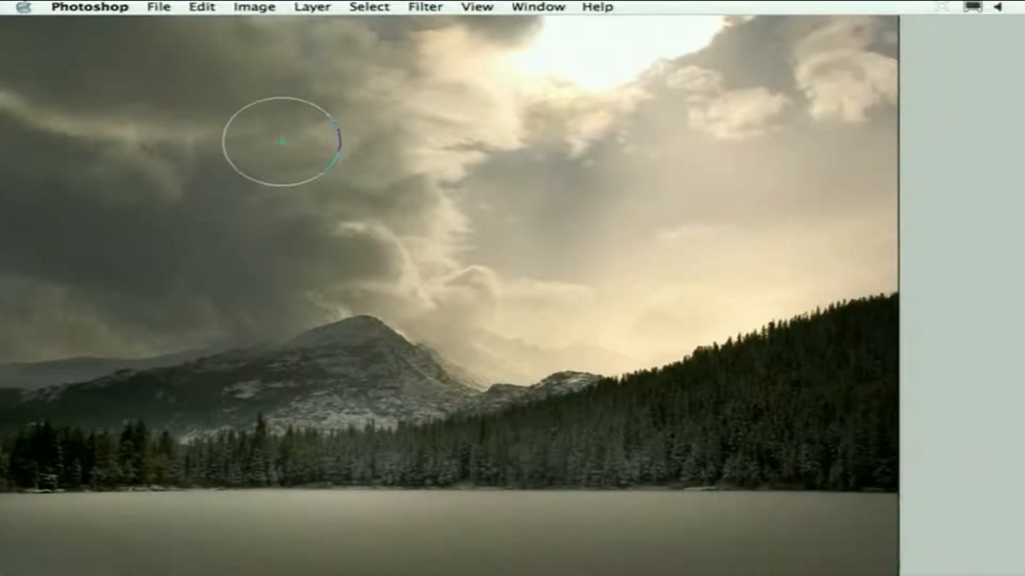
key("f")
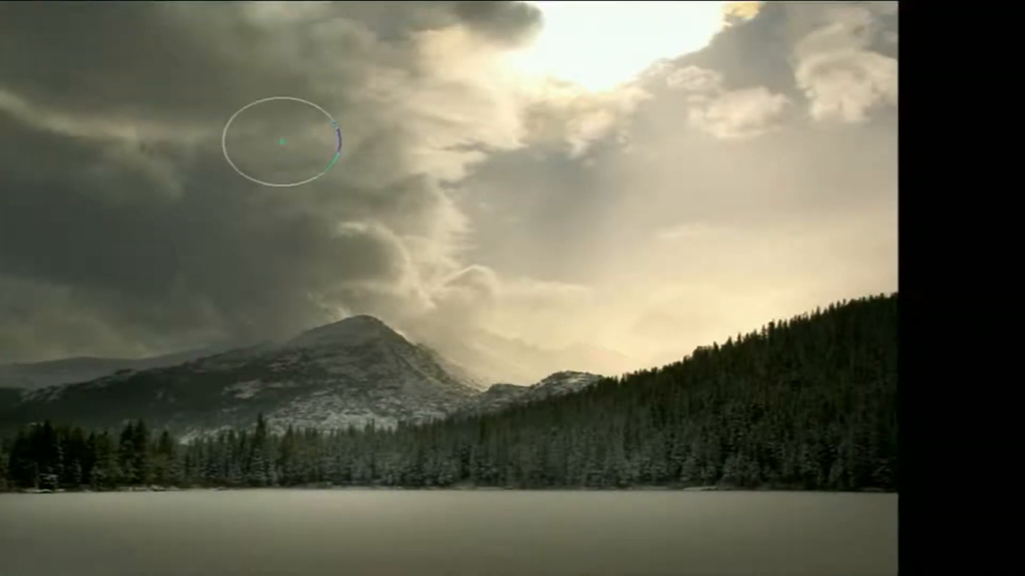
key("space")
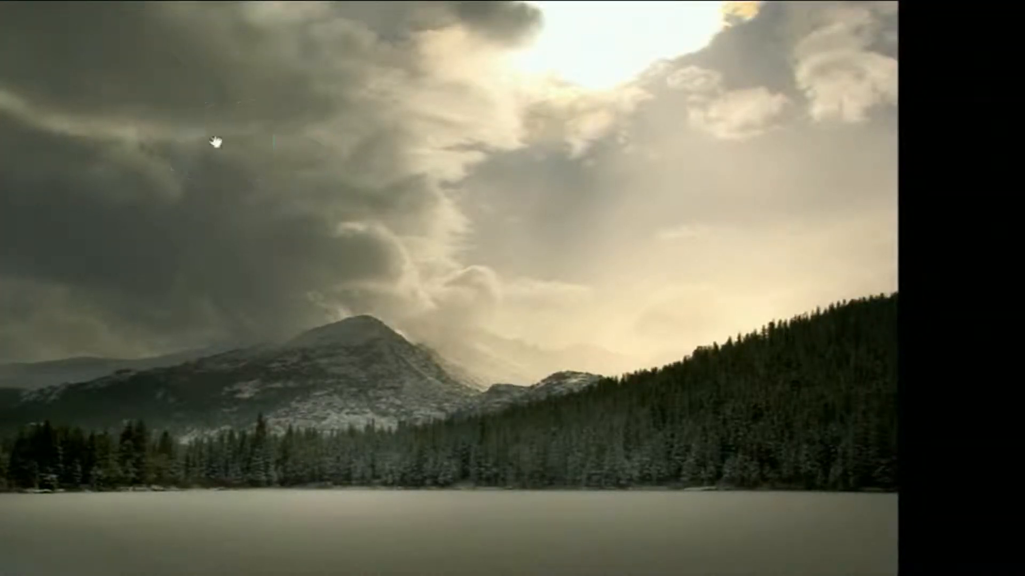
mouse_move(215, 141)
left_mouse_down()
mouse_move(320, 201)
mouse_move(323, 220)
mouse_move(304, 243)
left_mouse_up()
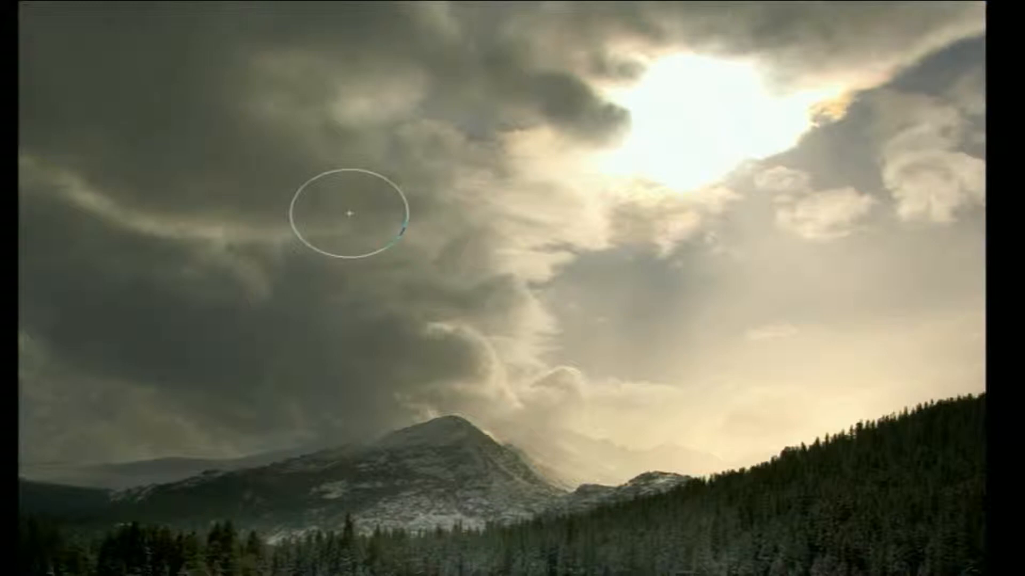
Step: Enlarge the Burn brush to cover a broad area of the dark clouds
key("bracketright")
key("bracketright")
key("bracketright")
key("bracketright")
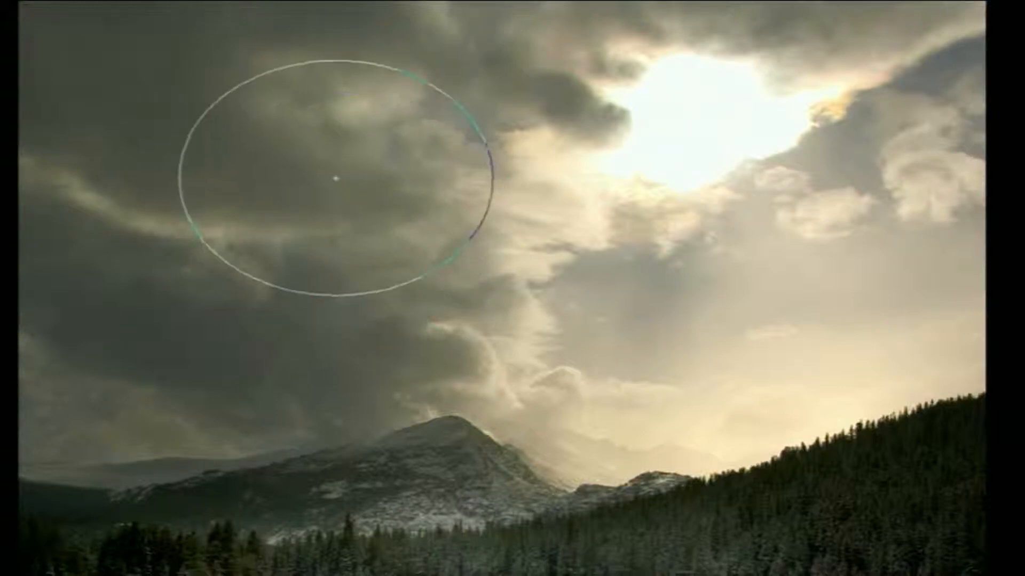
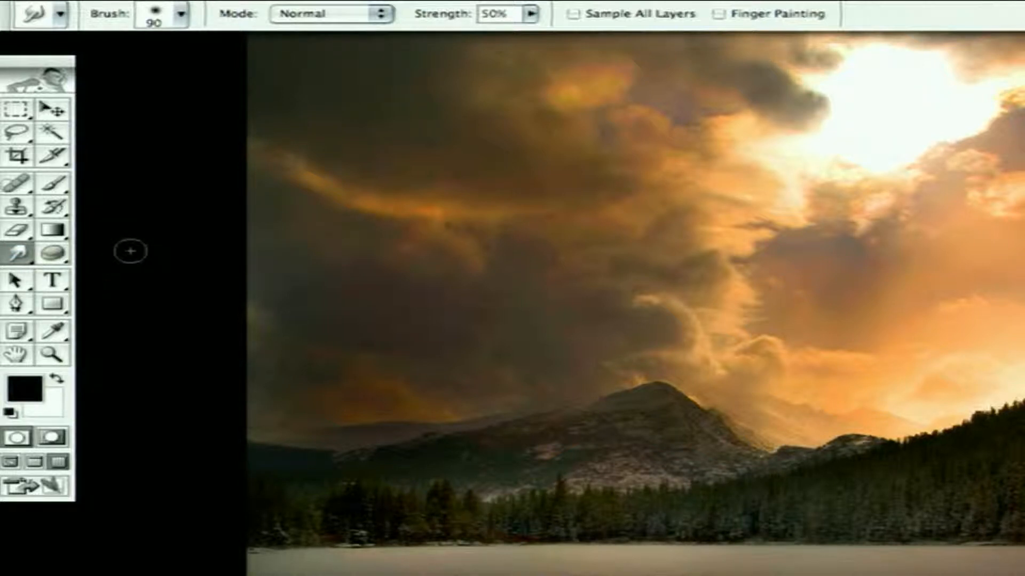
Step: Enlarge the Smudge brush to 600 and set its blending mode to Lighten
key("bracketright")
key("bracketright")
key("bracketright")
key("bracketright")
key("bracketright")
key("bracketright")
key("bracketright")
key("bracketright")
key("bracketright")
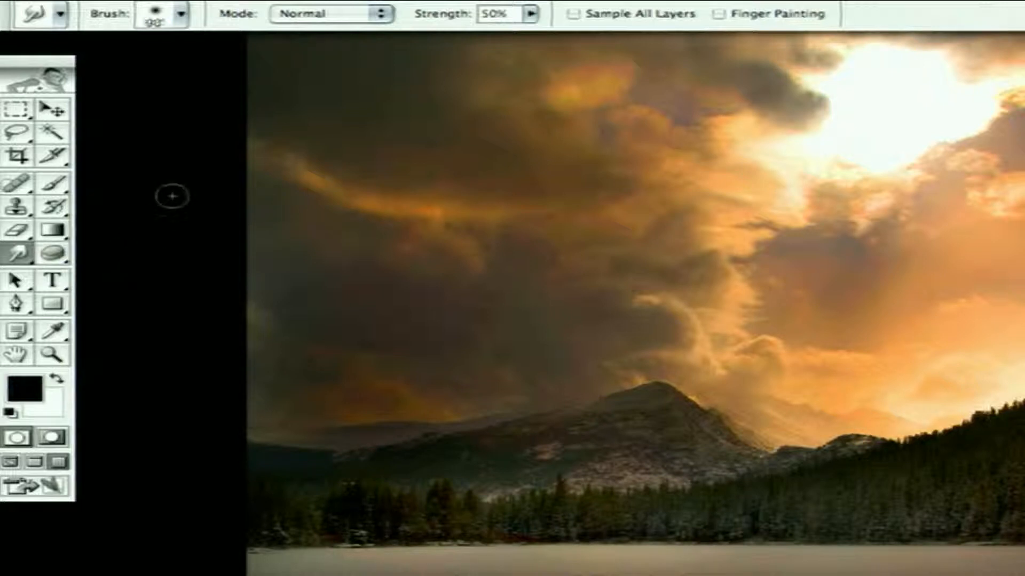
key("bracketright")
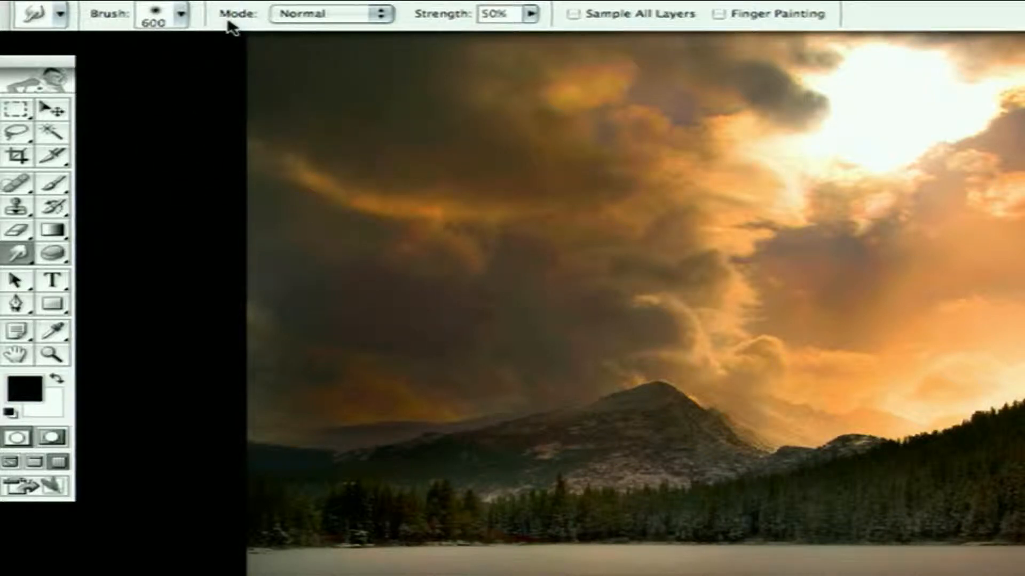
left_click(312, 22)
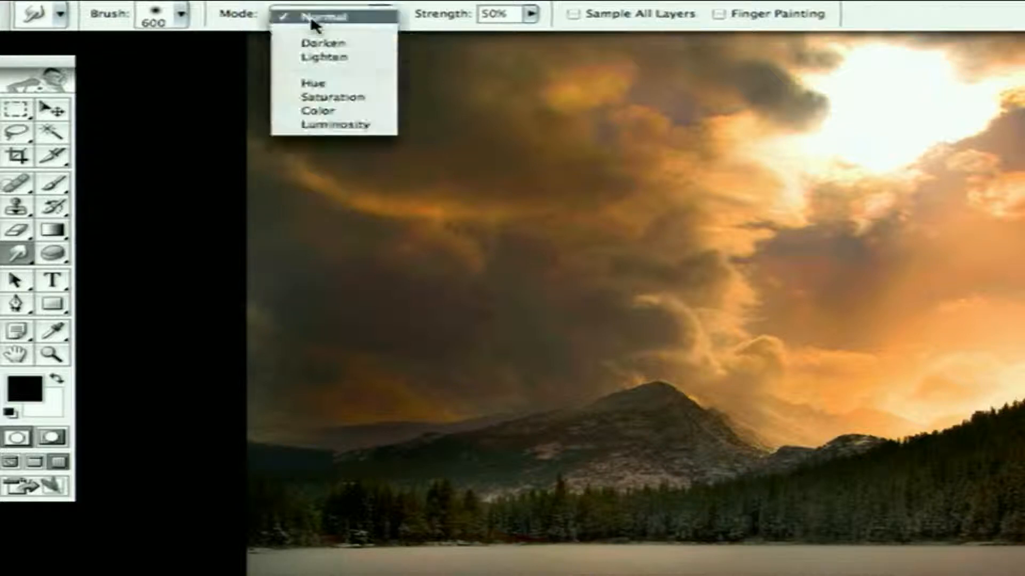
left_click(352, 57)
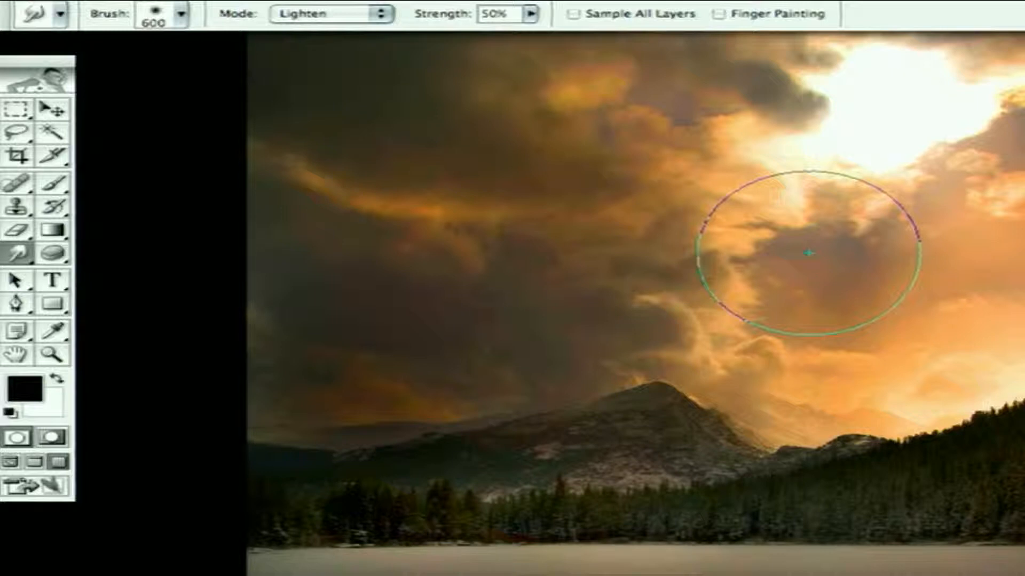
Step: Smudge the bright clouds around and below the sun horizontally in Lighten mode at 50% strength
key("space")
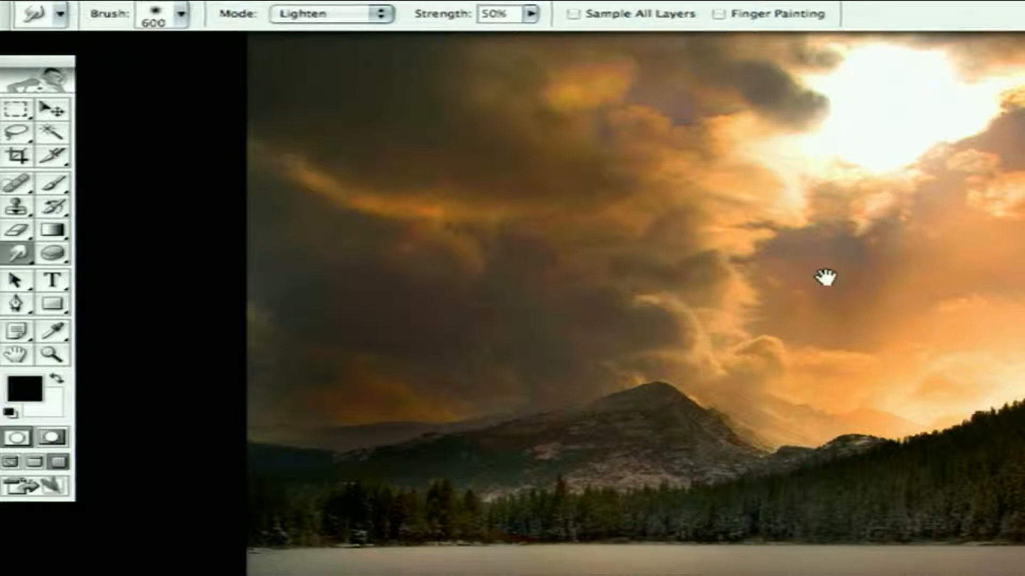
left_click_drag(824, 277, 549, 267)
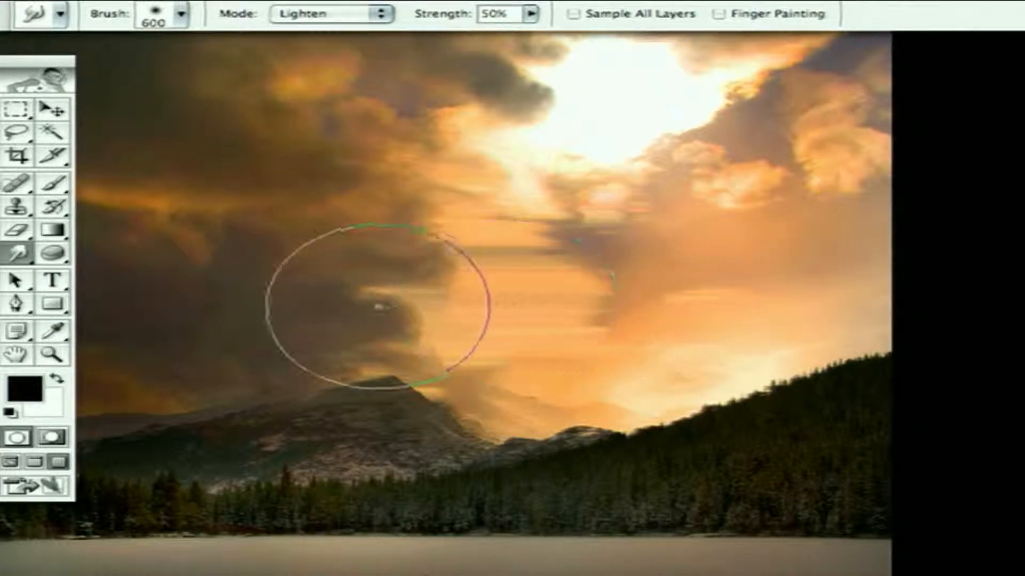
left_click_drag(451, 167, 457, 281)
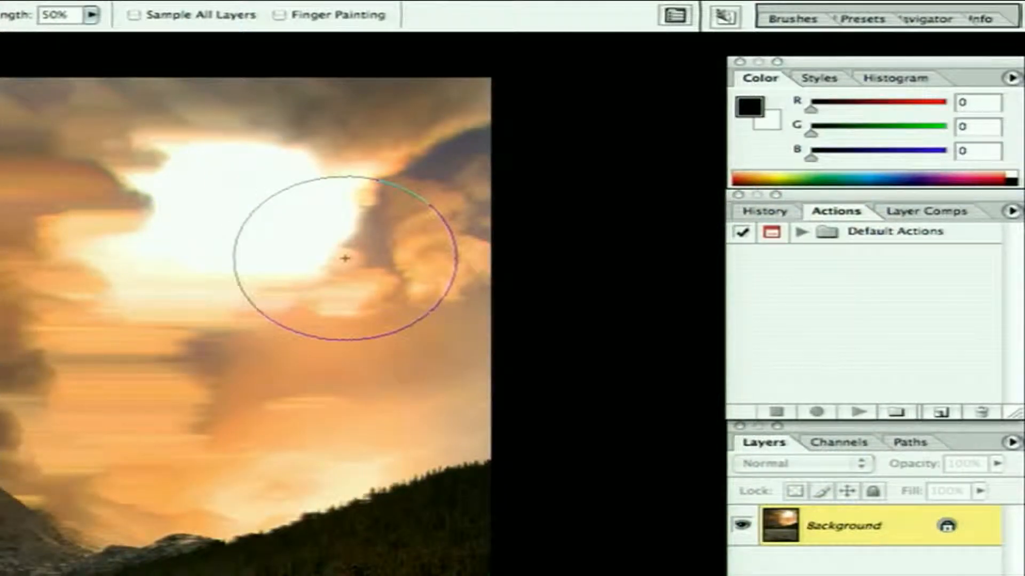
left_click_drag(345, 258, 506, 245)
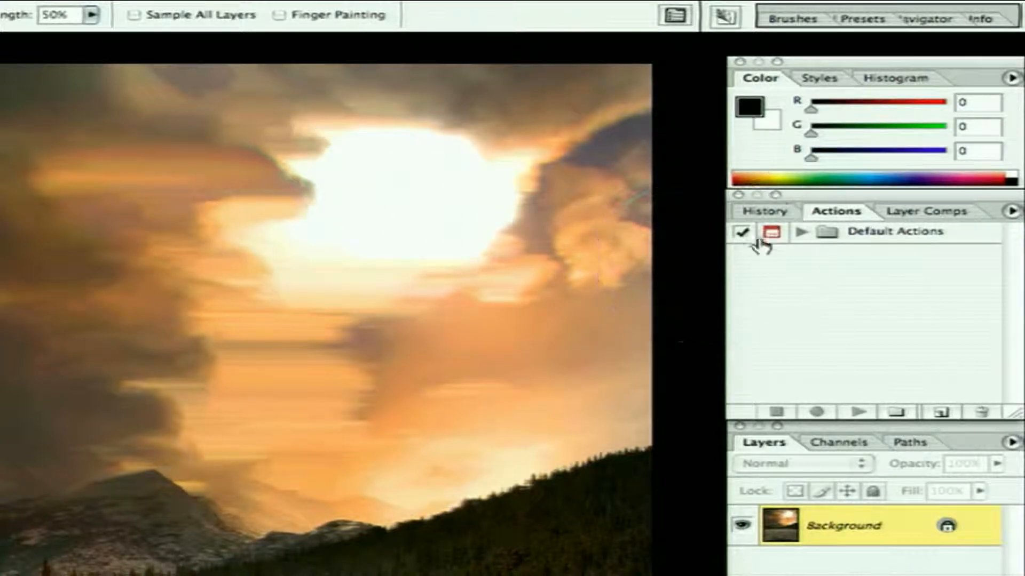
Step: Show the list of history states and record a marker in it by selecting and deselecting the whole canvas
left_click(763, 214)
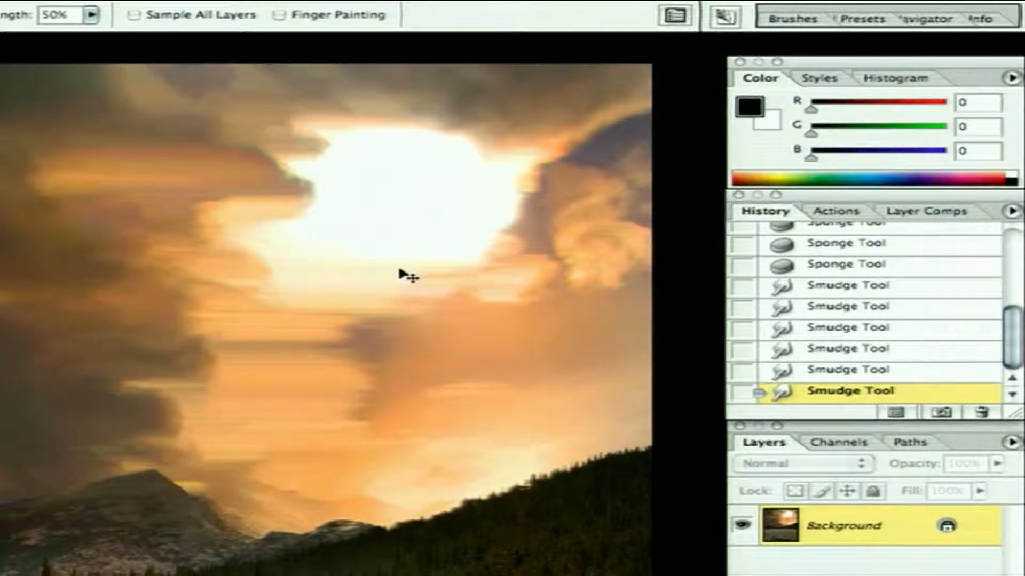
key("ctrl+a")
key("ctrl+d")
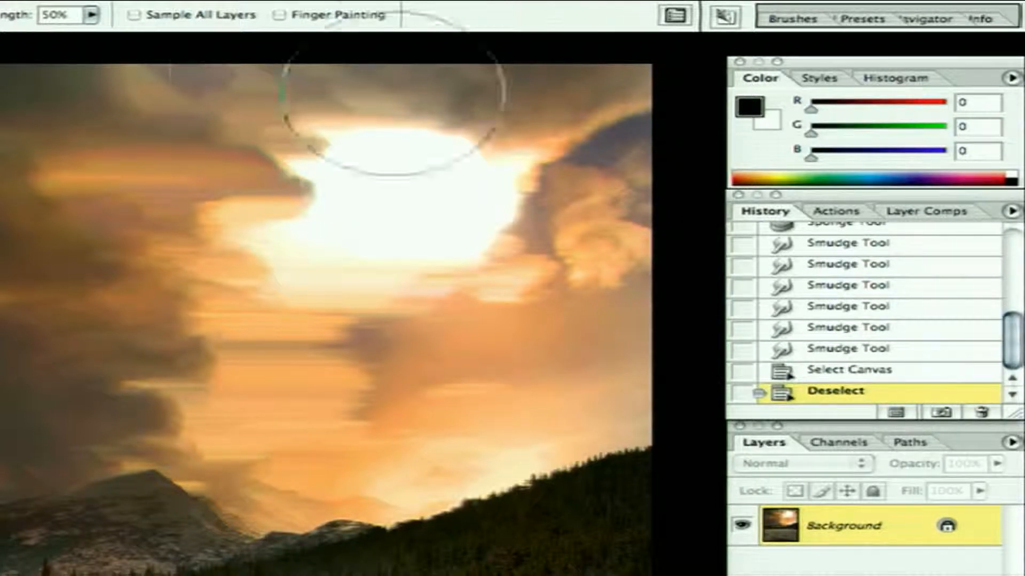
Step: Smudge the sky around the sun further, and revert the photo to an earlier Smudge Tool state from before the canvas selection
left_click(196, 89)
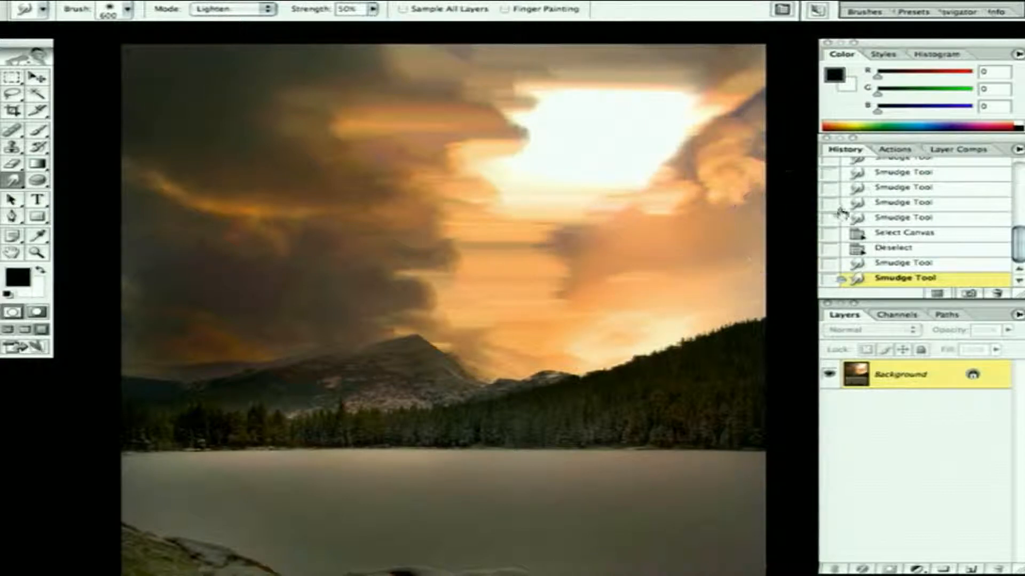
left_click(898, 188)
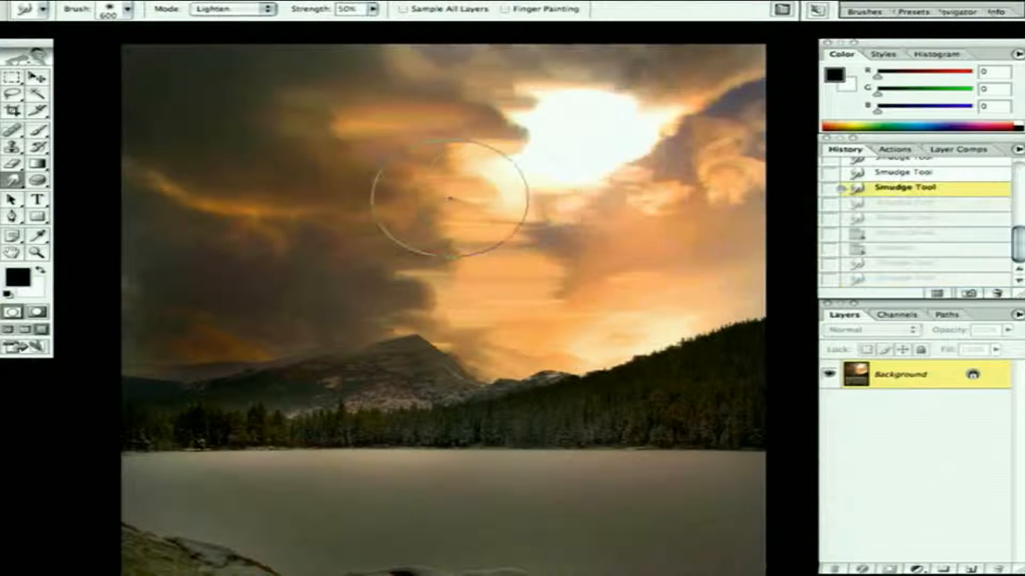